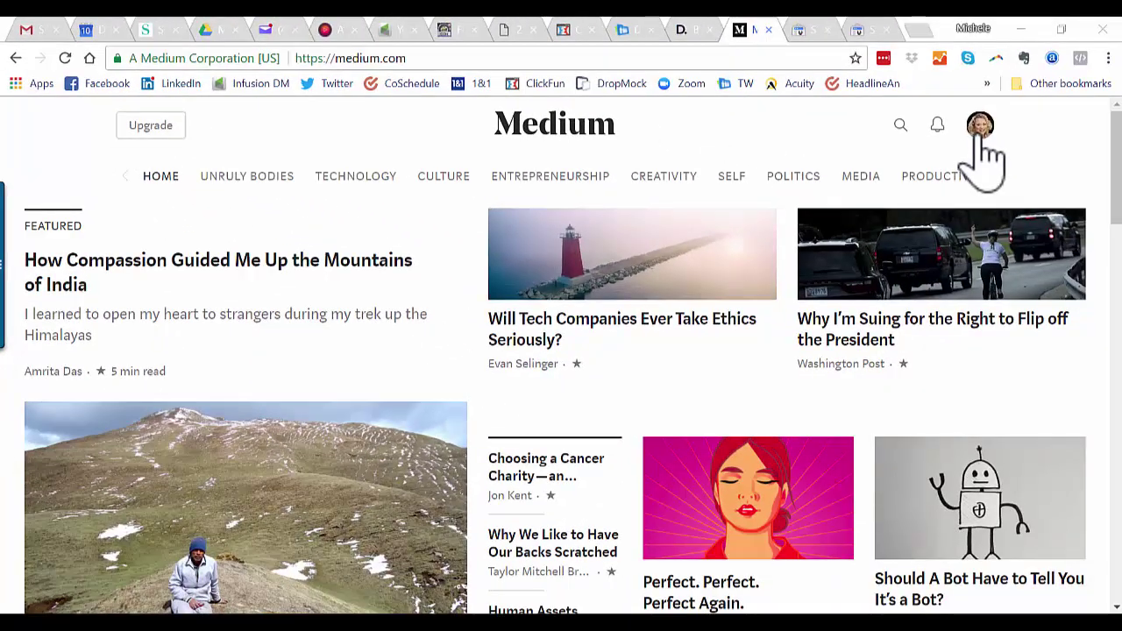
Delete the empty 'Untitled story' draft from your Medium stories and confirm the deletion
{"action": "left_click", "coordinate": [983, 136]}
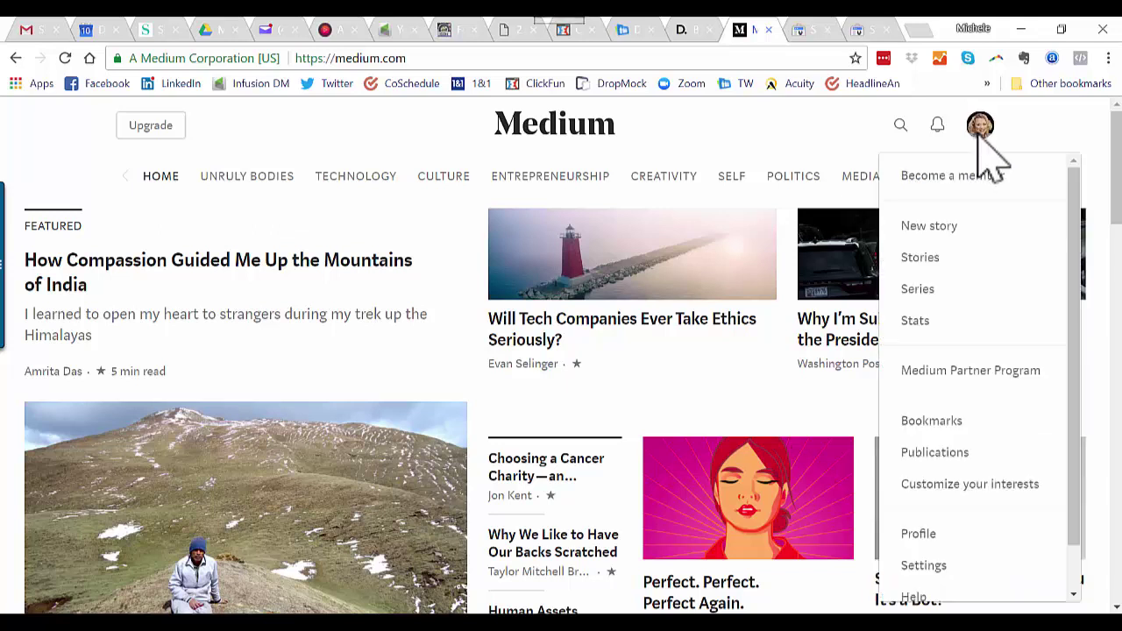
{"action": "left_click", "coordinate": [937, 263]}
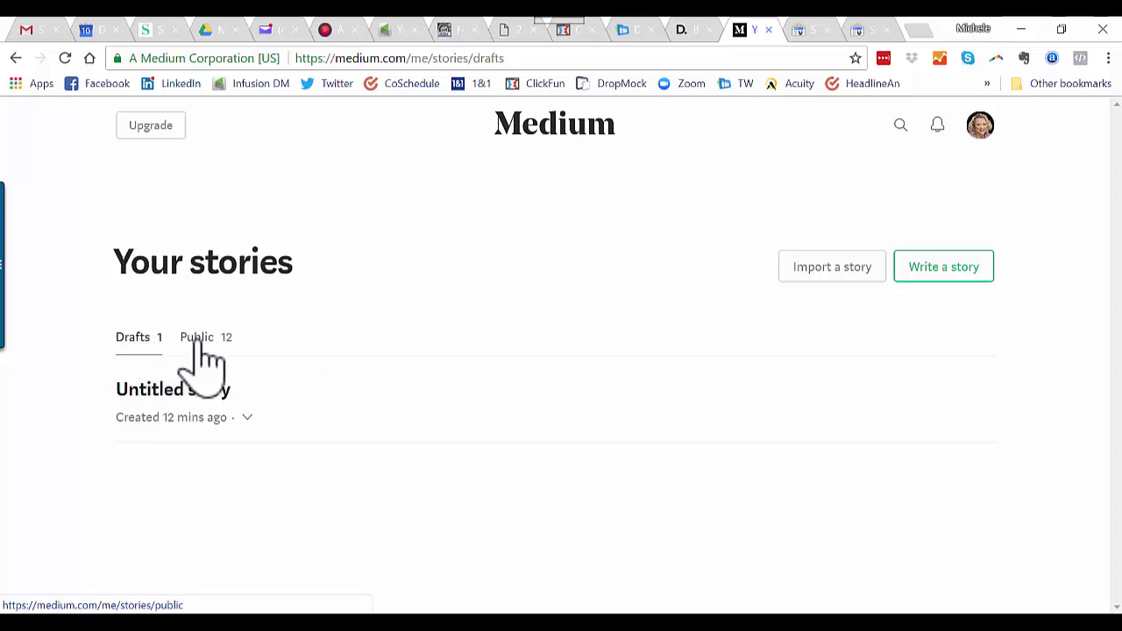
{"action": "left_click", "coordinate": [246, 417]}
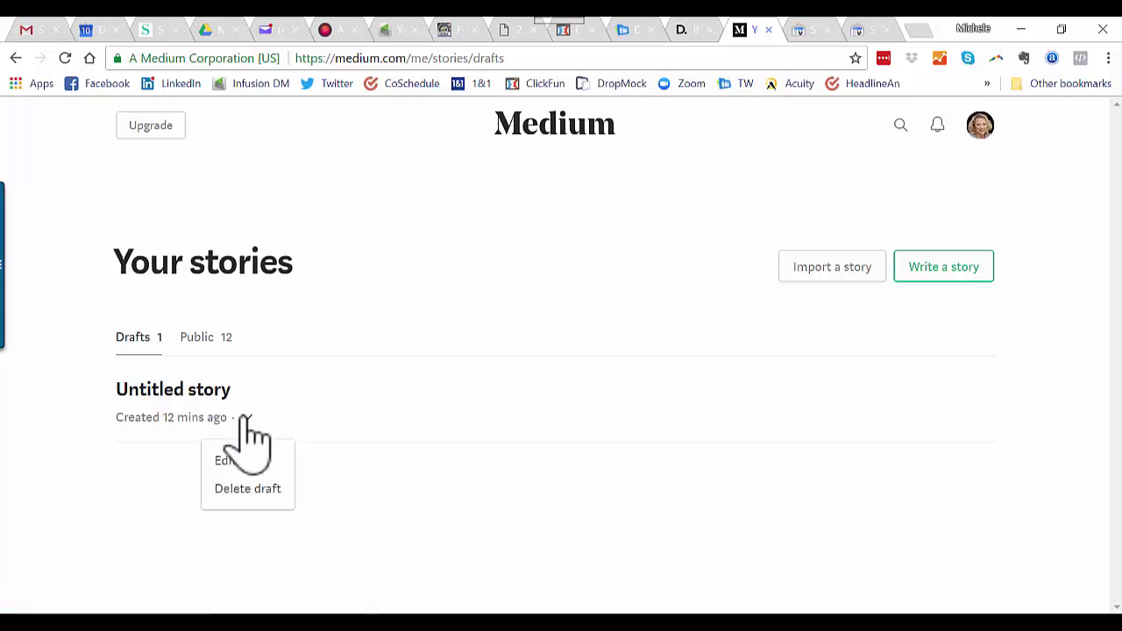
{"action": "left_click", "coordinate": [248, 488]}
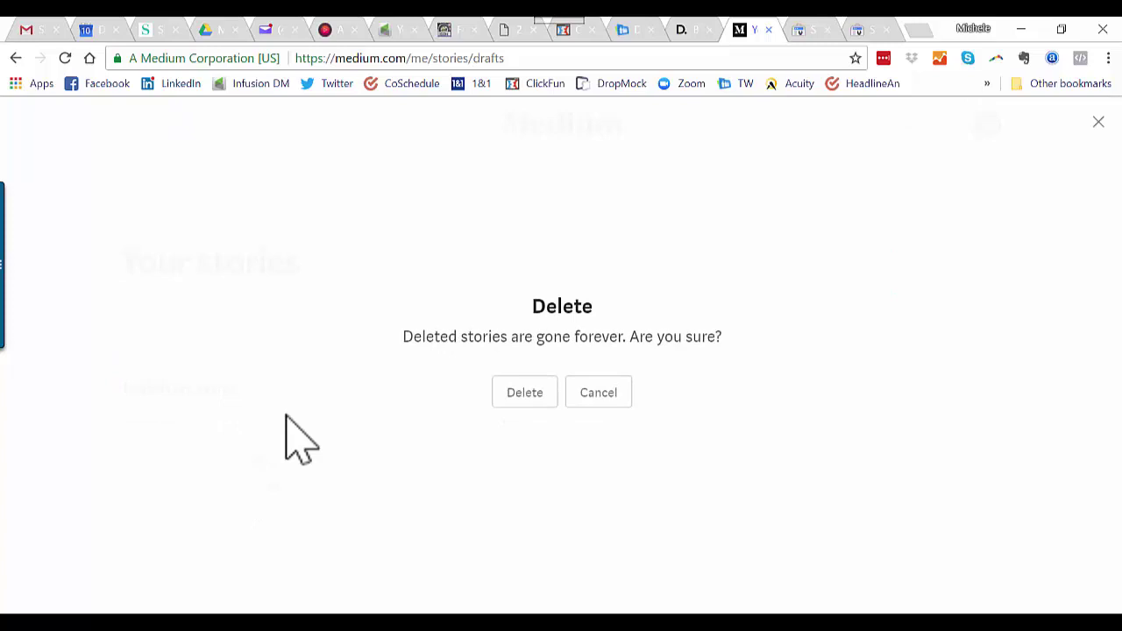
{"action": "left_click", "coordinate": [516, 394]}
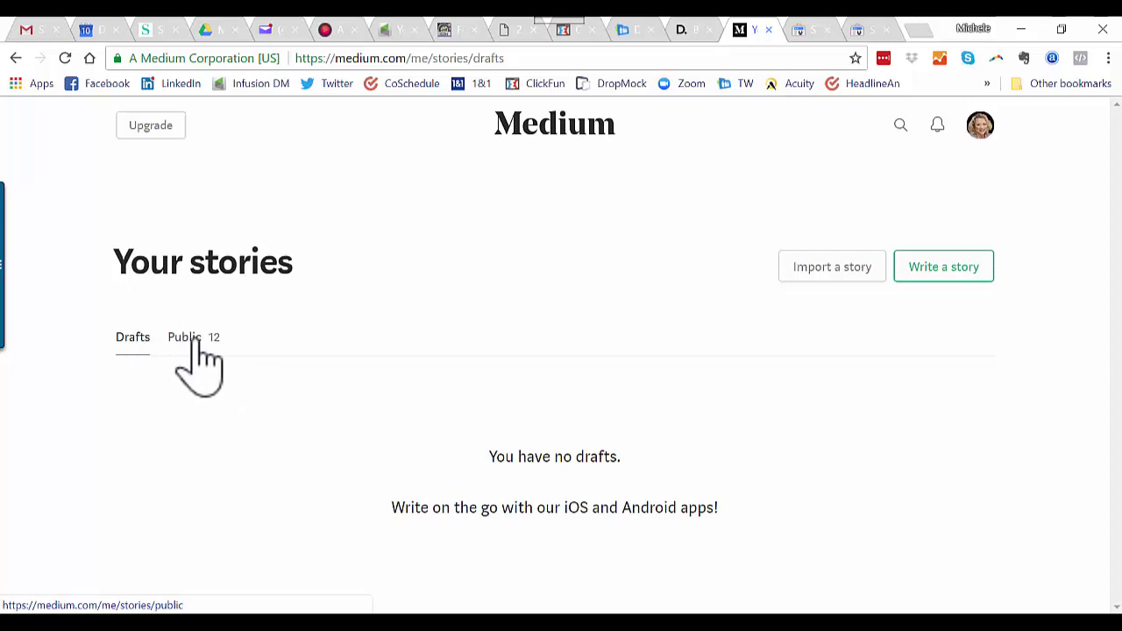
Scroll through Medium's Public list of 12 stories, then return to the Decisive Minds blog
{"action": "left_click", "coordinate": [685, 30]}
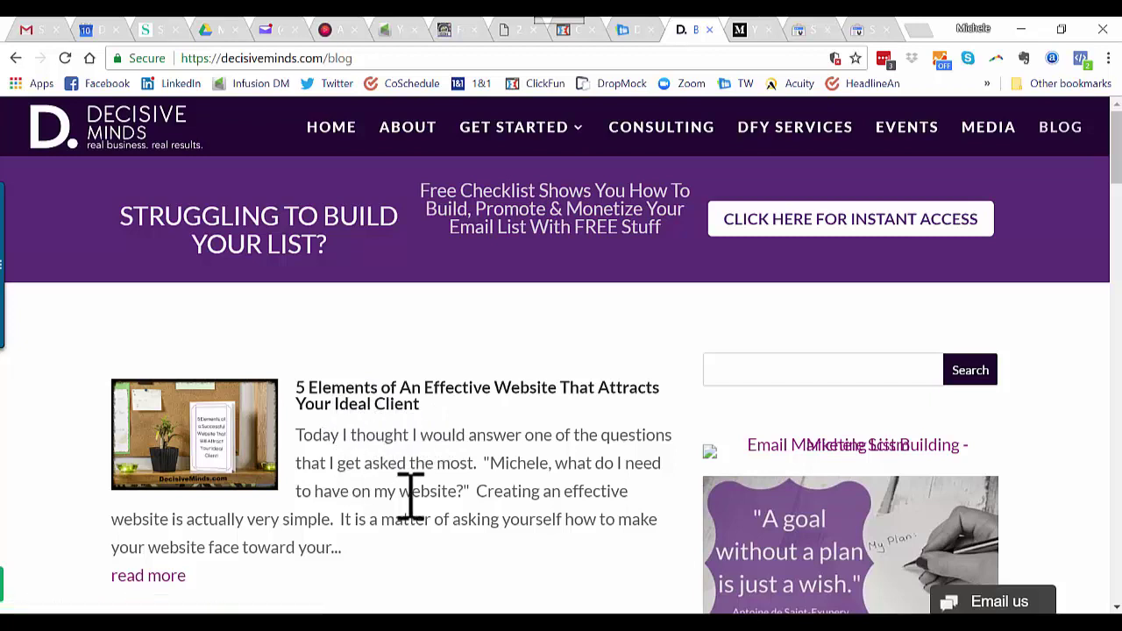
{"action": "left_click", "coordinate": [744, 29]}
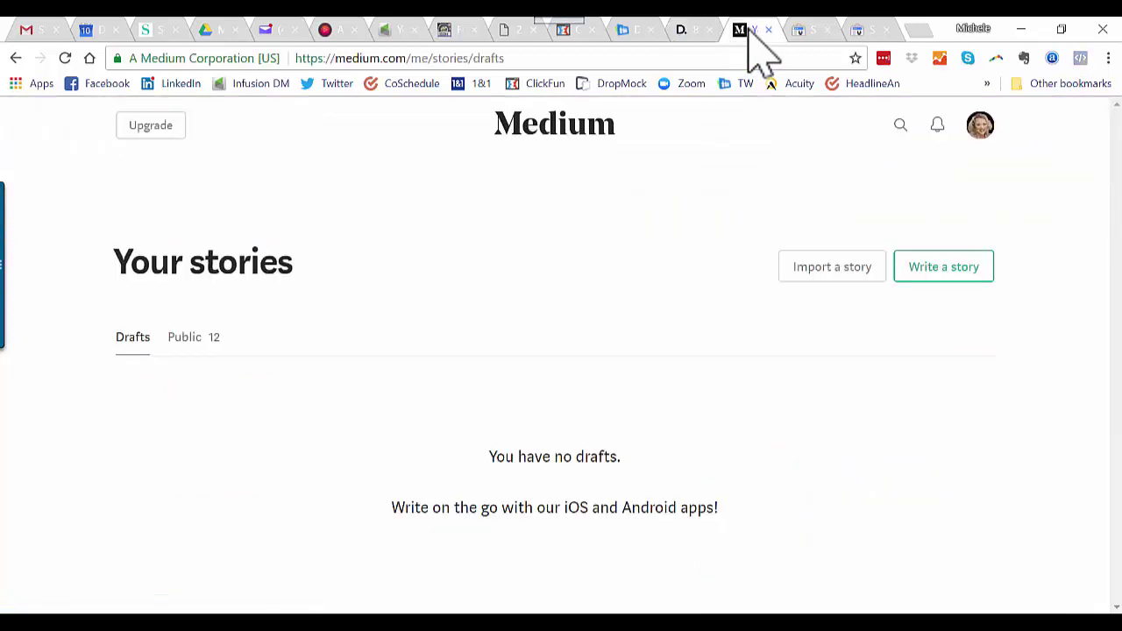
{"action": "left_click", "coordinate": [191, 342]}
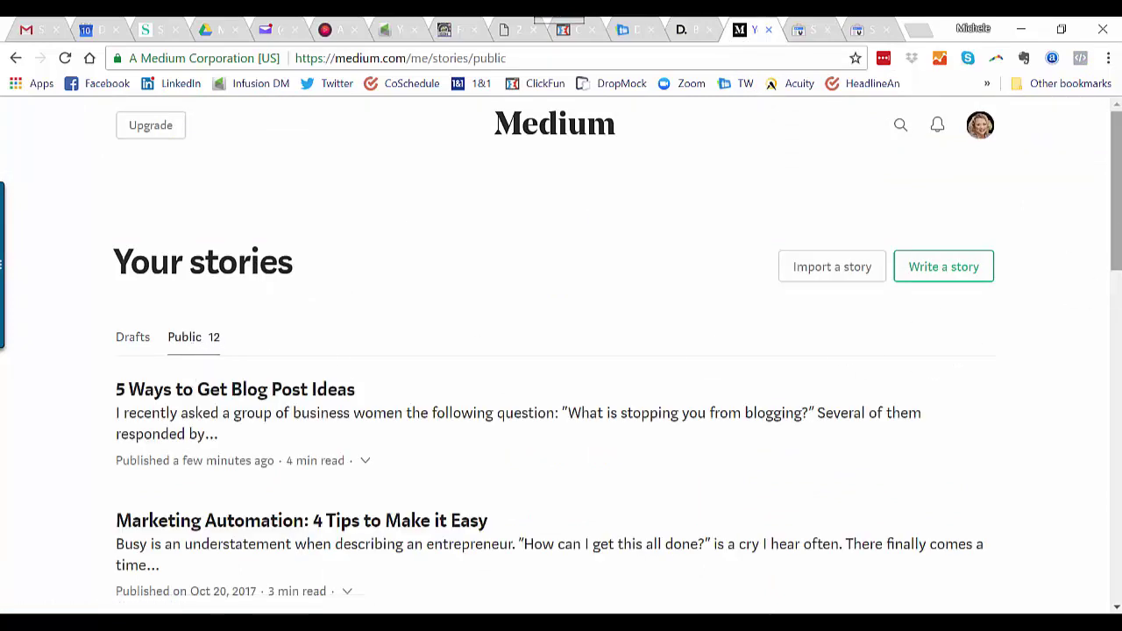
{"action": "scroll", "coordinate": [1115, 219], "scroll_direction": "down", "scroll_amount": 1}
{"action": "scroll", "coordinate": [561, 359], "scroll_direction": "down", "scroll_amount": 5}
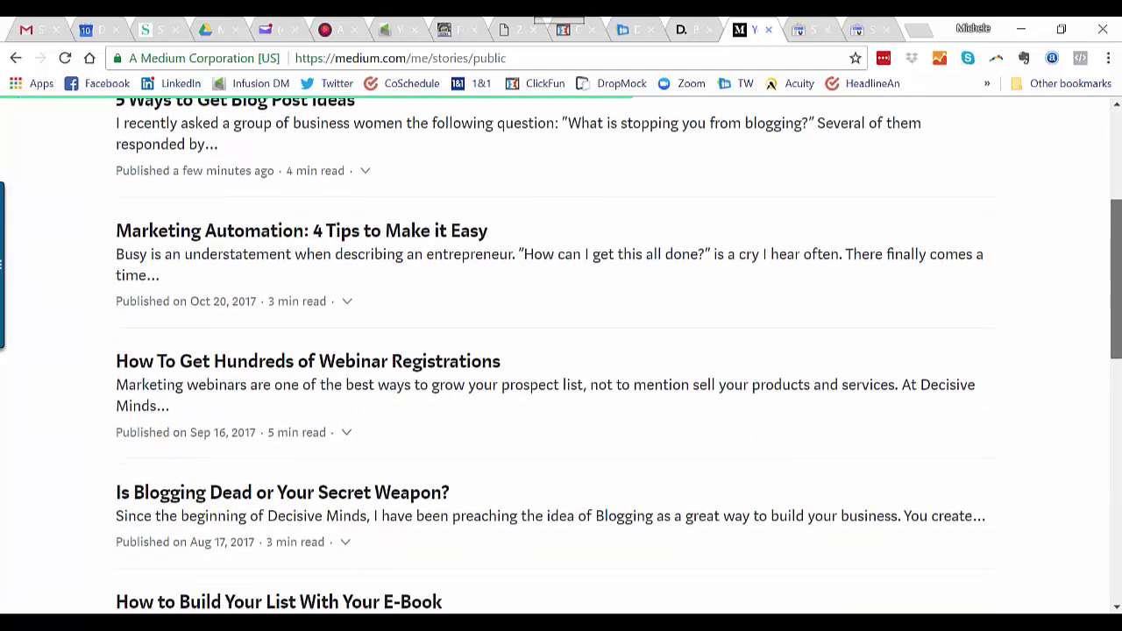
{"action": "scroll", "coordinate": [560, 359], "scroll_direction": "down", "scroll_amount": 5}
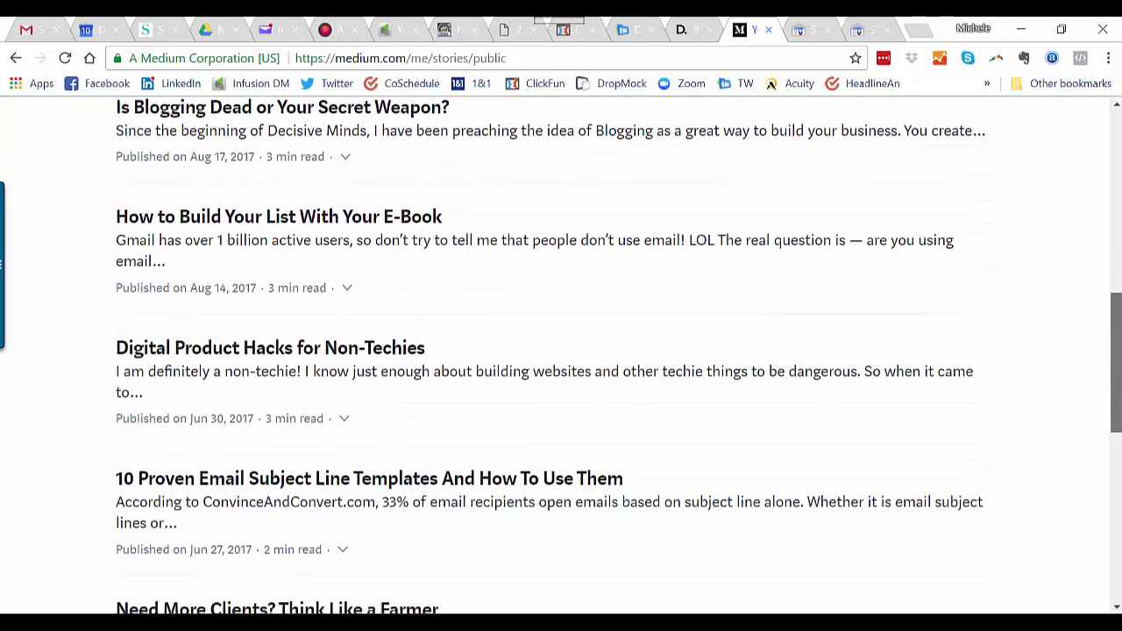
{"action": "scroll", "coordinate": [561, 351], "scroll_direction": "down", "scroll_amount": 5}
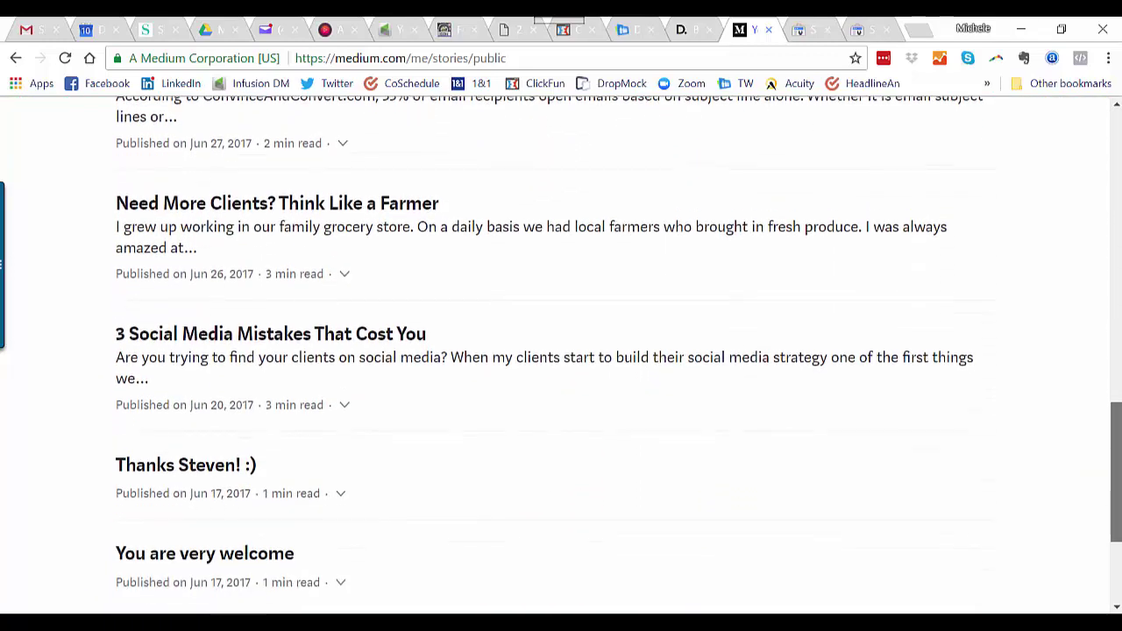
{"action": "scroll", "coordinate": [1117, 226], "scroll_direction": "up", "scroll_amount": 15}
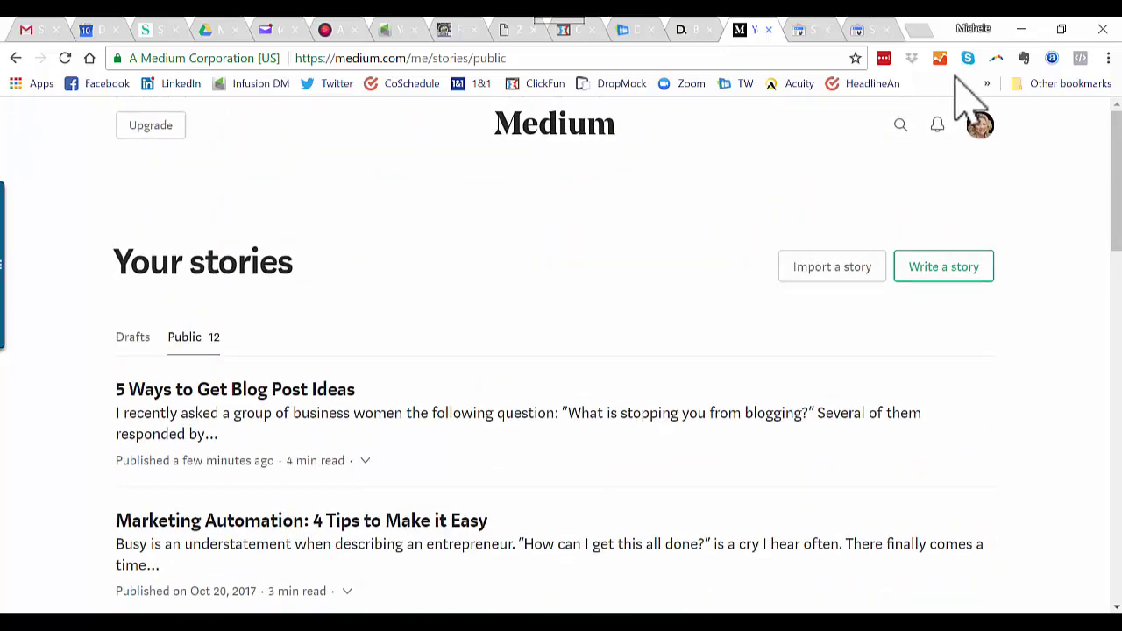
{"action": "left_click", "coordinate": [688, 31]}
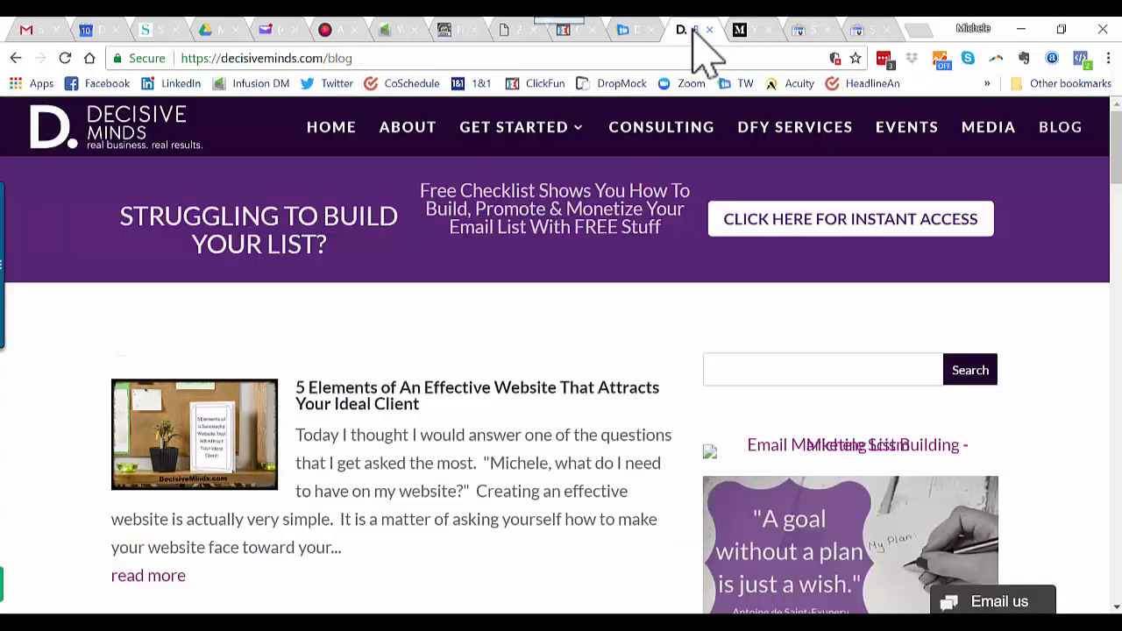
Open the '5 Elements of An Effective Website…' post, then bring up Google's submit-URL page
{"action": "left_click", "coordinate": [500, 386]}
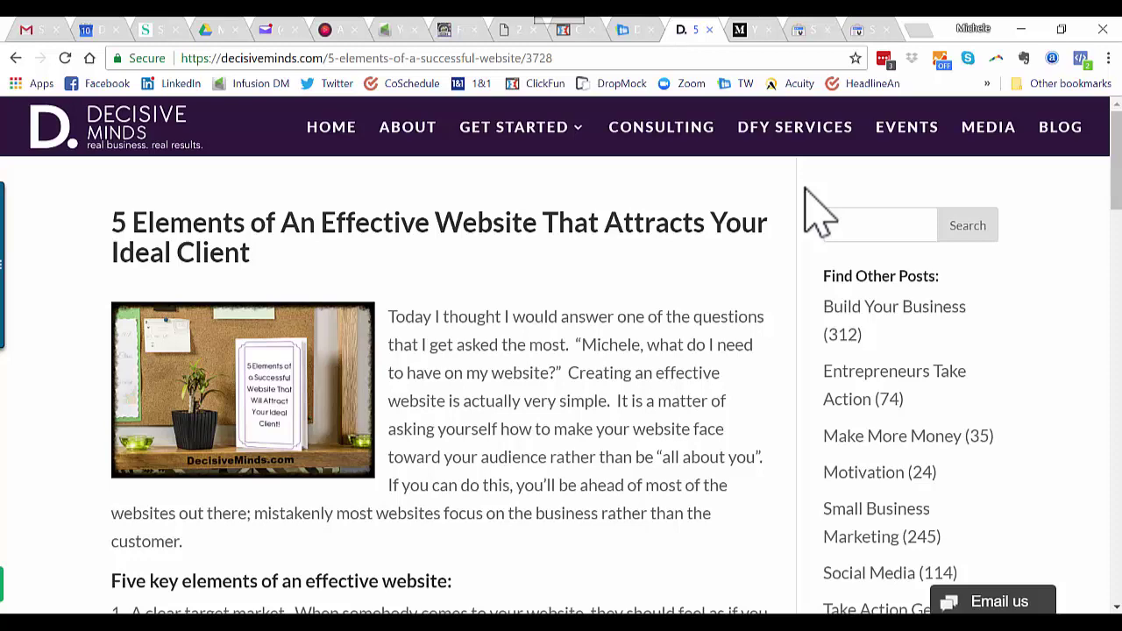
{"action": "left_click", "coordinate": [855, 31]}
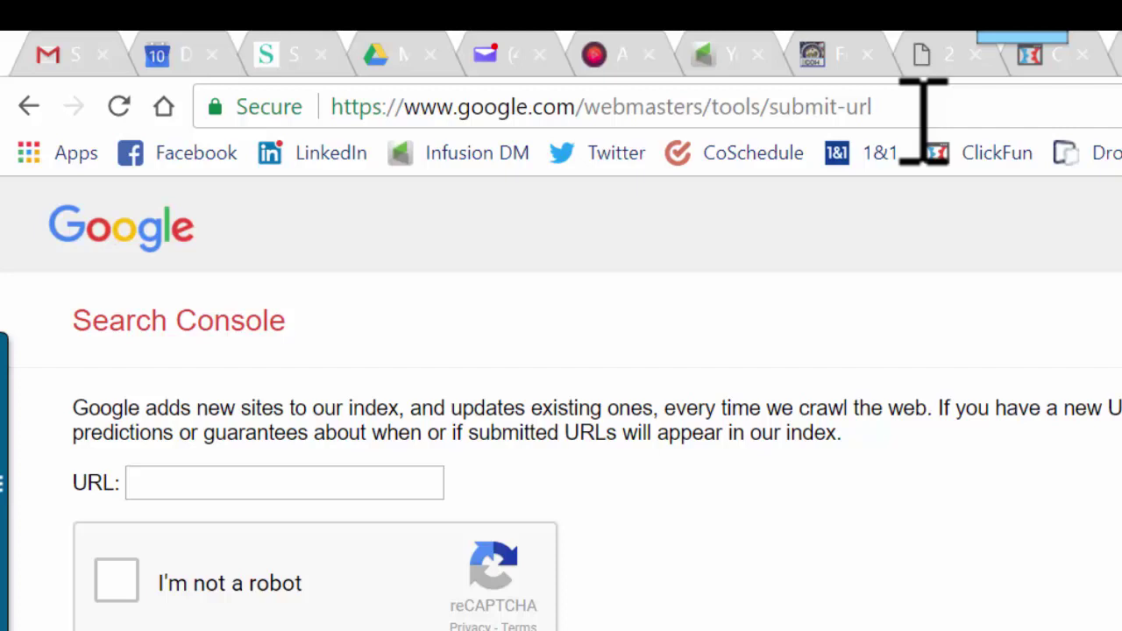
Copy the five-elements article's web address from the browser's address bar
{"action": "left_click", "coordinate": [1082, 54]}
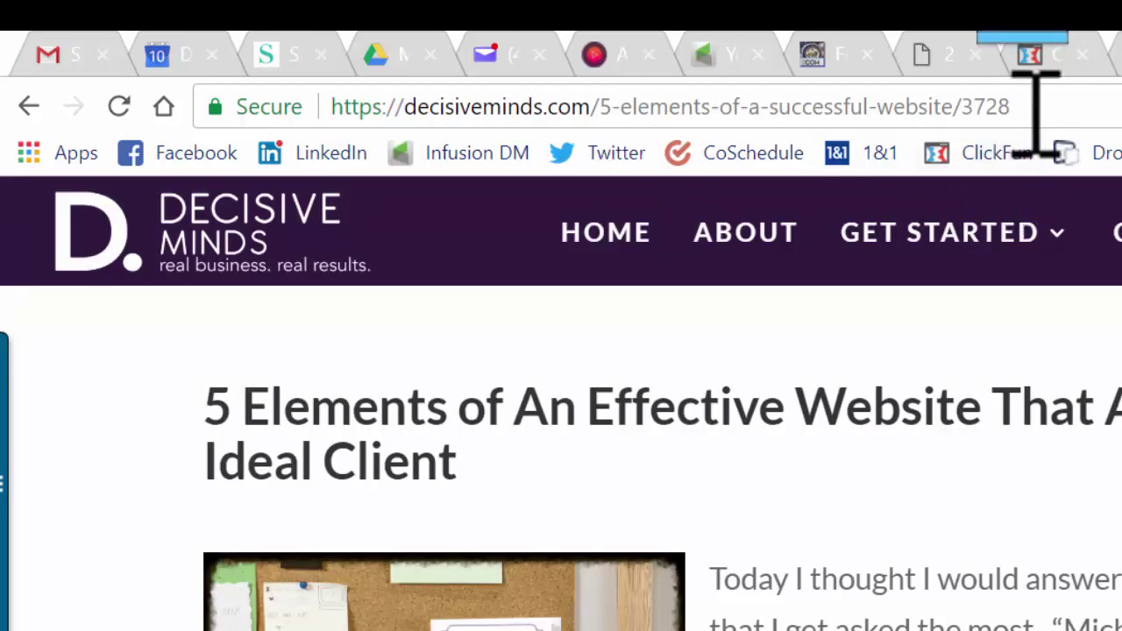
{"action": "left_click_drag", "start_coordinate": [1014, 118], "coordinate": [288, 117]}
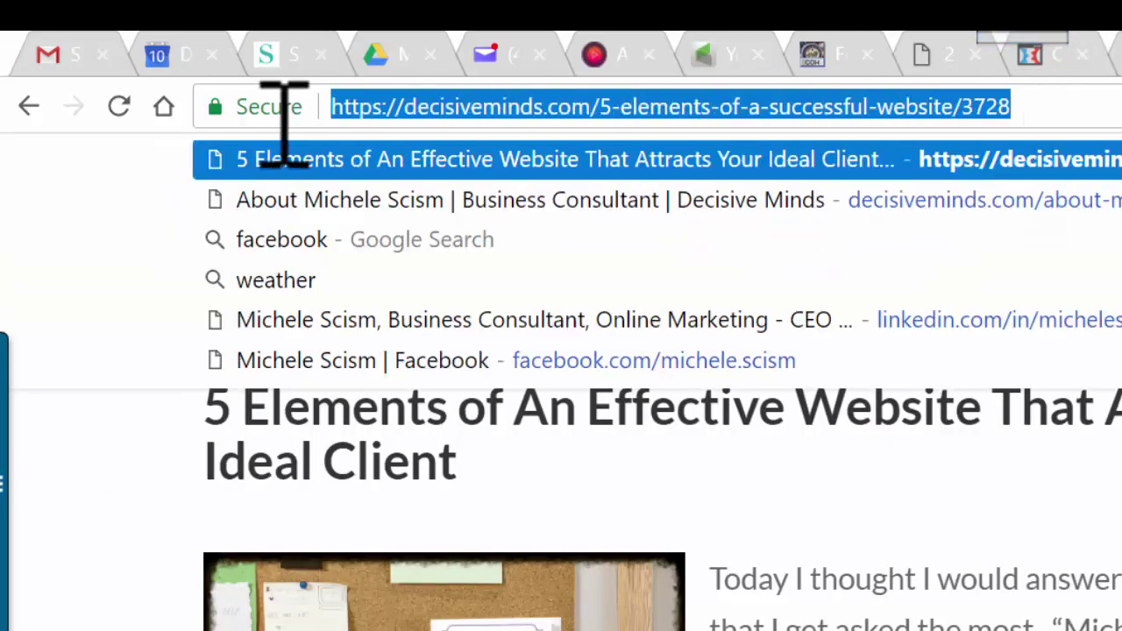
{"action": "right_click", "coordinate": [507, 111]}
{"action": "left_click", "coordinate": [565, 221]}
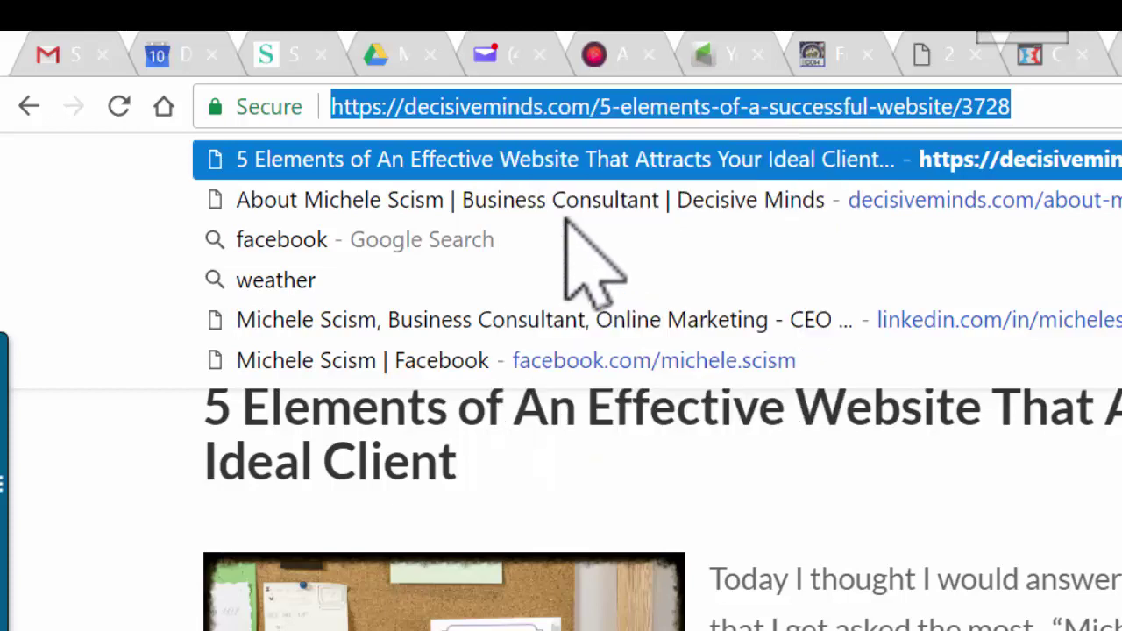
Paste the article address into Search Console's URL field, pass the robot check, and submit it
{"action": "key", "text": "ctrl+Tab"}
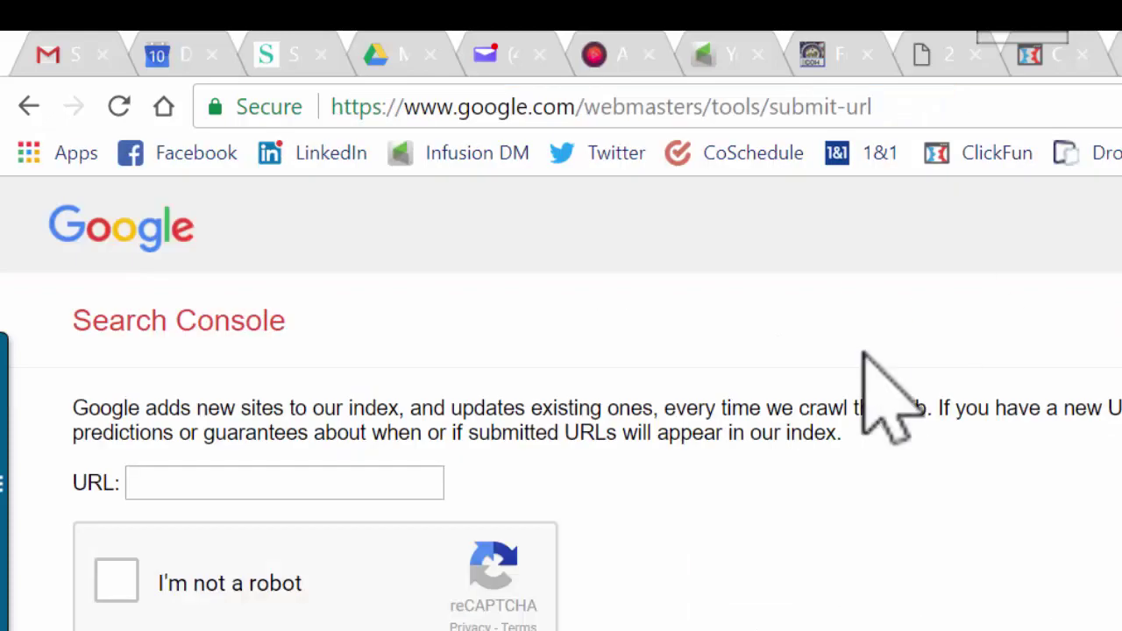
{"action": "left_click", "coordinate": [418, 491]}
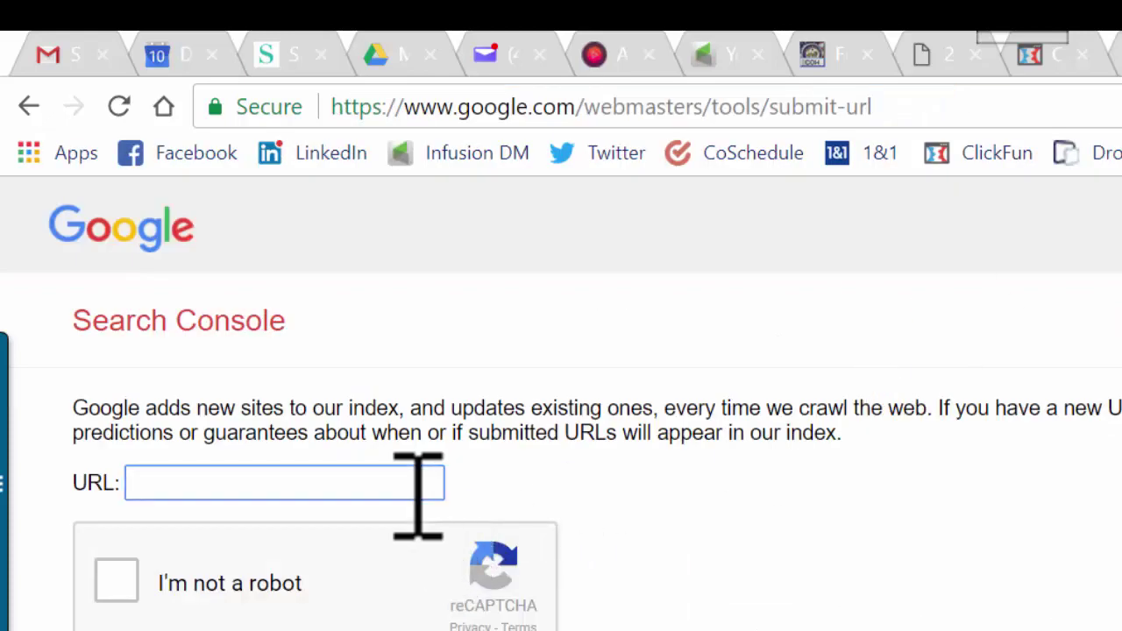
{"action": "key", "text": "ctrl+v"}
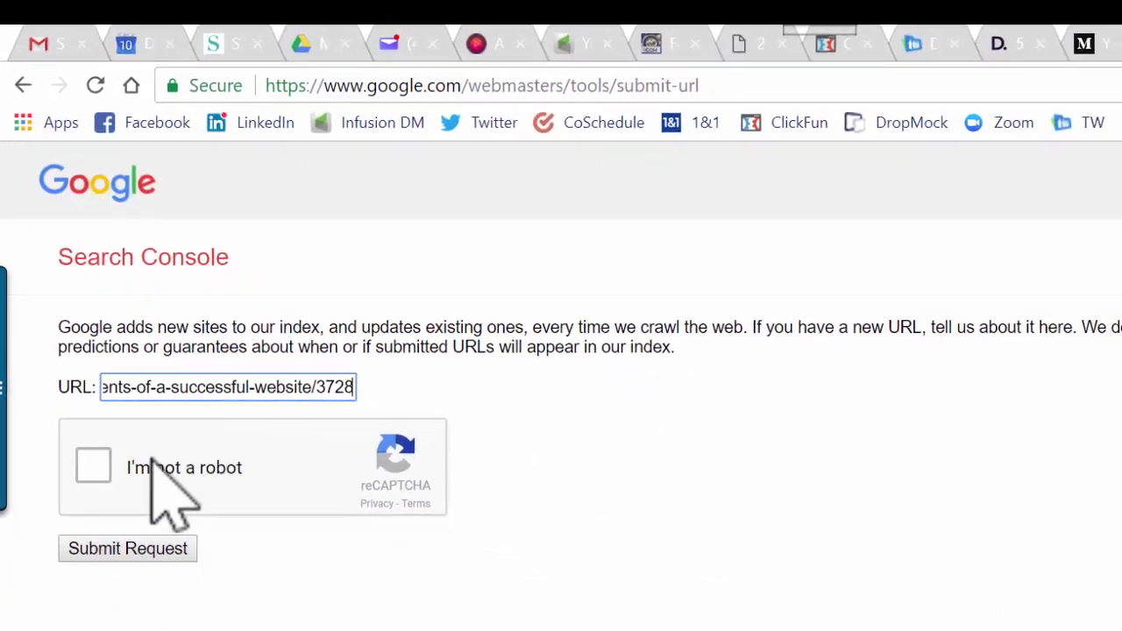
{"action": "left_click", "coordinate": [88, 464]}
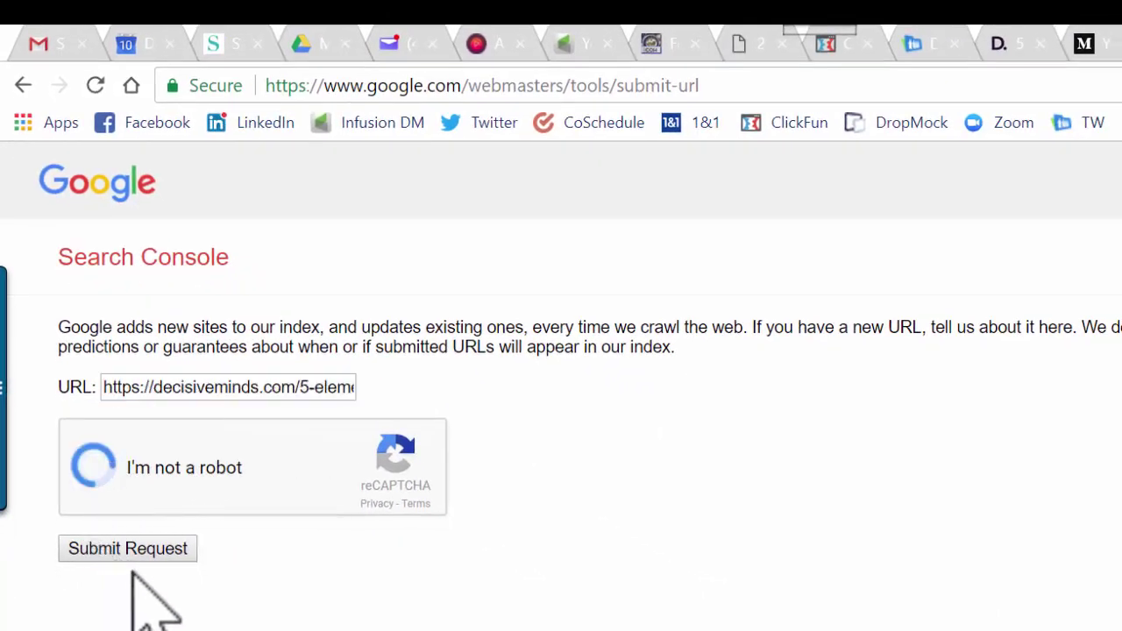
{"action": "left_click", "coordinate": [155, 550]}
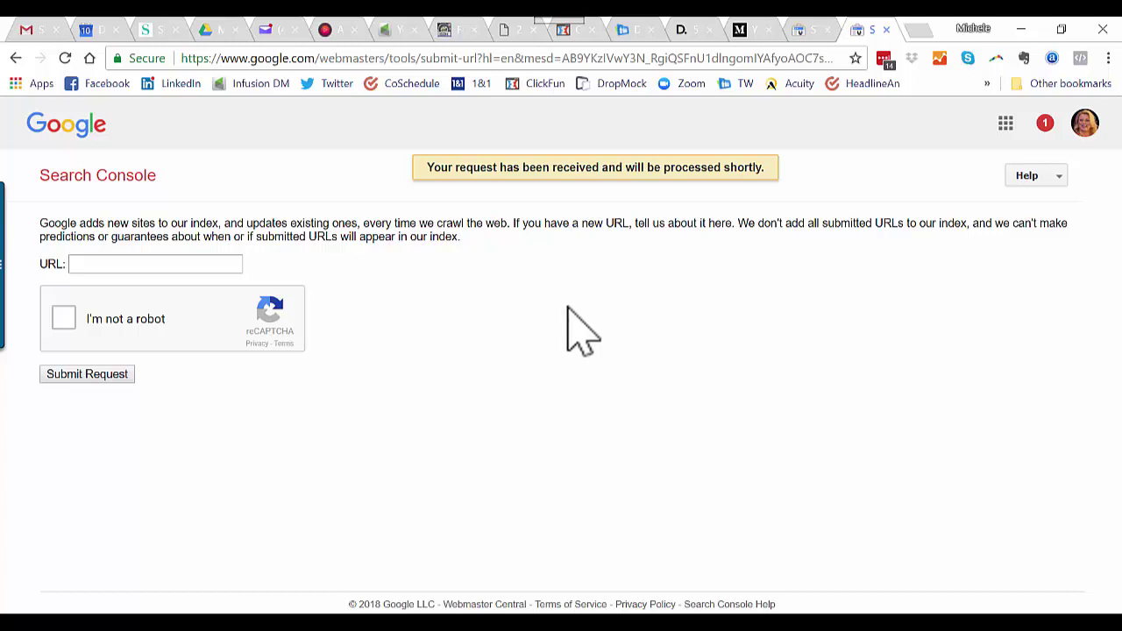
Start a new blank Medium story and copy the article's title from the Decisive Minds post
{"action": "left_click", "coordinate": [741, 35]}
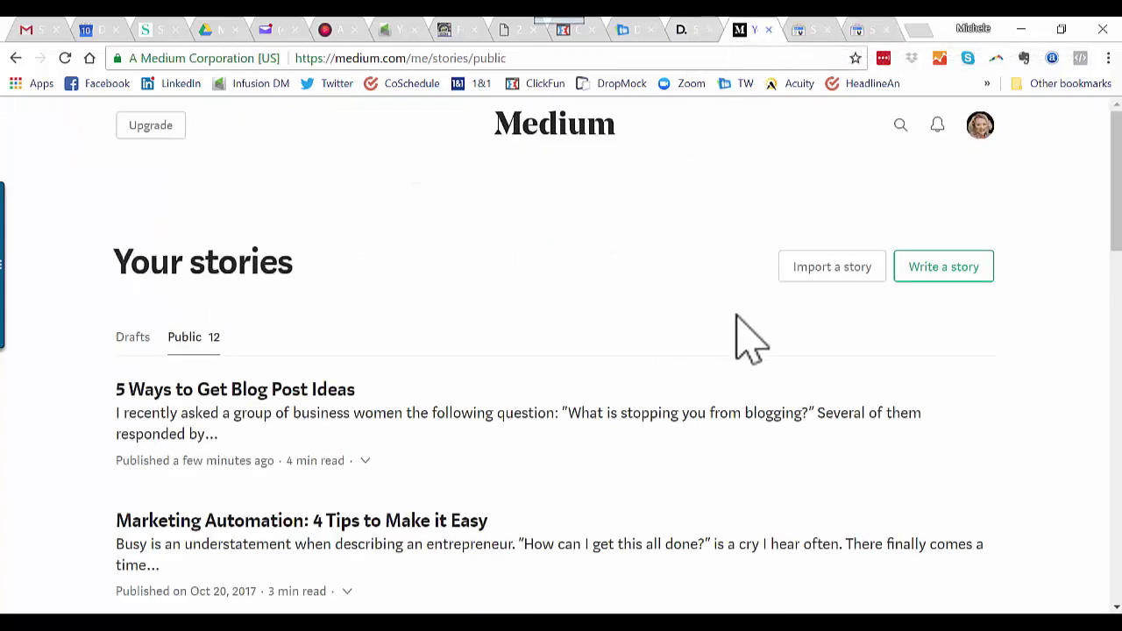
{"action": "left_click", "coordinate": [942, 275]}
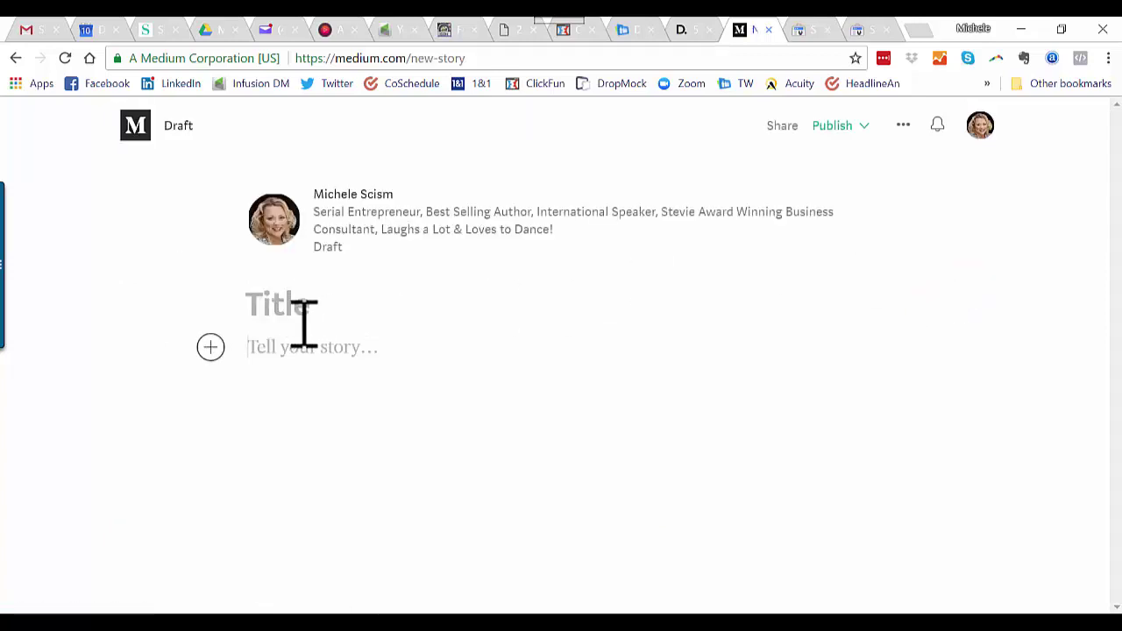
{"action": "left_click", "coordinate": [680, 33]}
{"action": "left_click_drag", "start_coordinate": [251, 250], "coordinate": [163, 237]}
{"action": "left_click", "coordinate": [234, 260]}
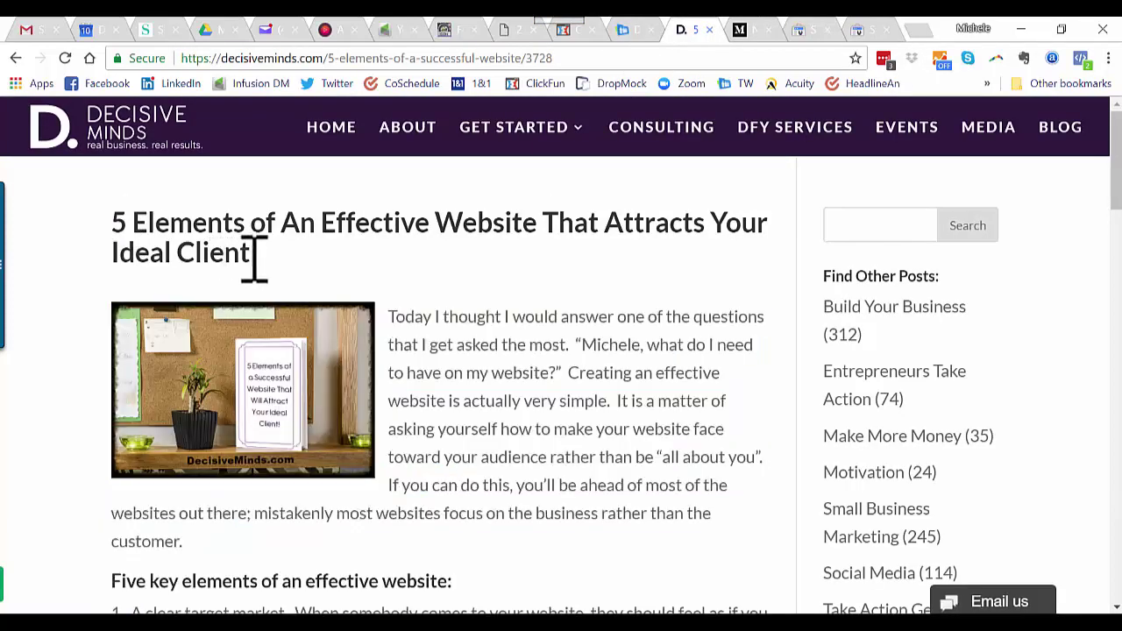
{"action": "left_click_drag", "start_coordinate": [254, 254], "coordinate": [136, 219]}
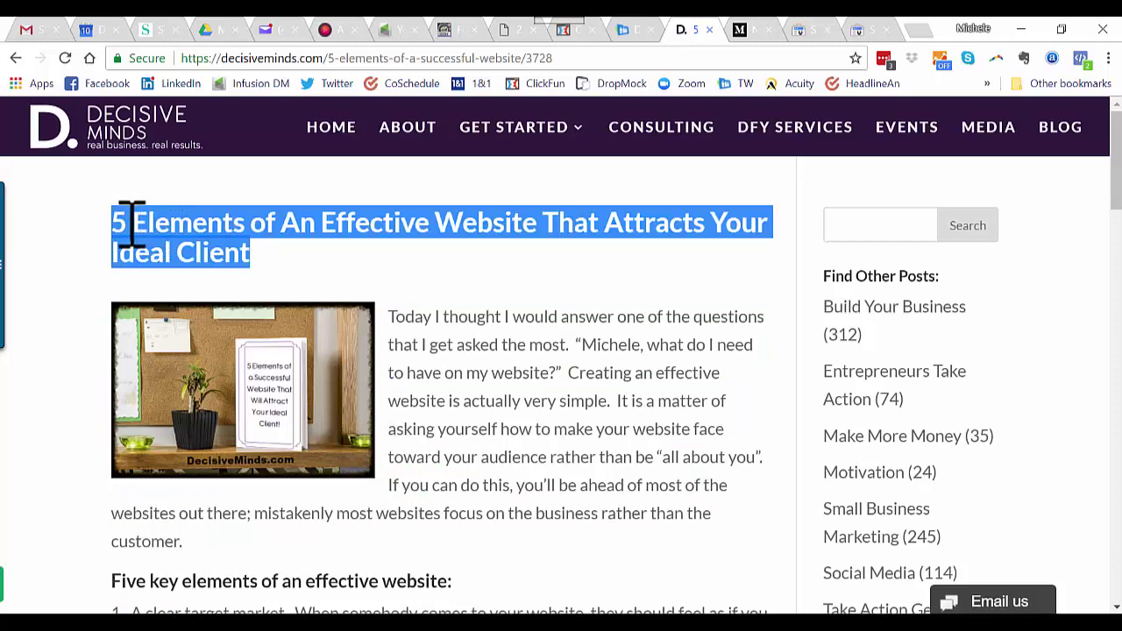
{"action": "right_click", "coordinate": [132, 226]}
{"action": "left_click", "coordinate": [162, 238]}
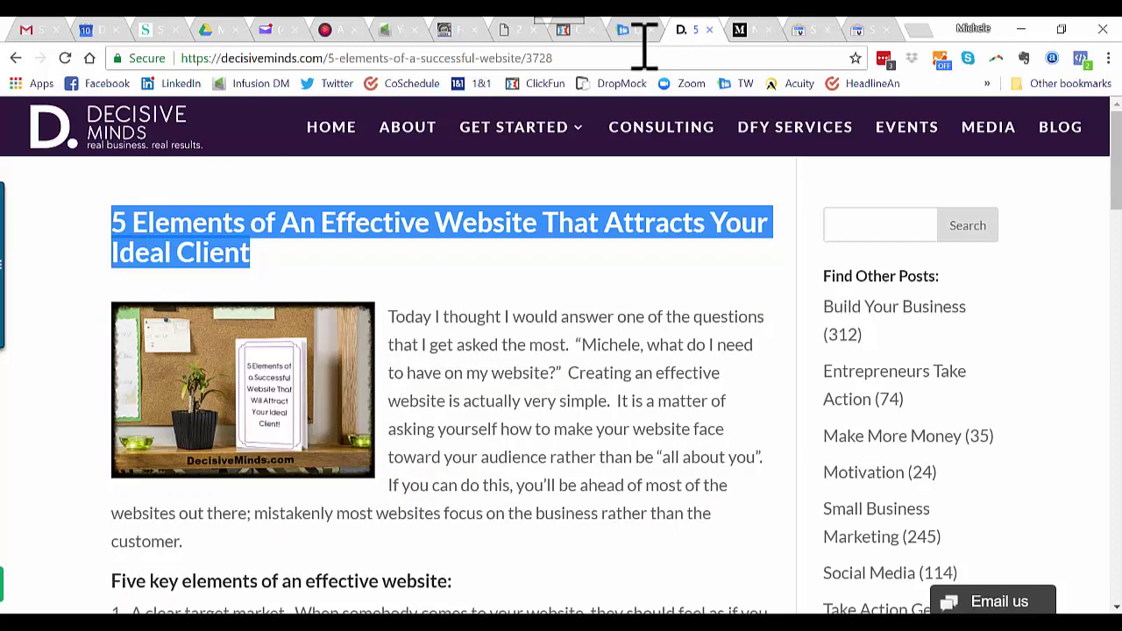
Paste '5 Elements of An Effective Website That Attracts Your Ideal Client' as the story title
{"action": "left_click", "coordinate": [764, 28]}
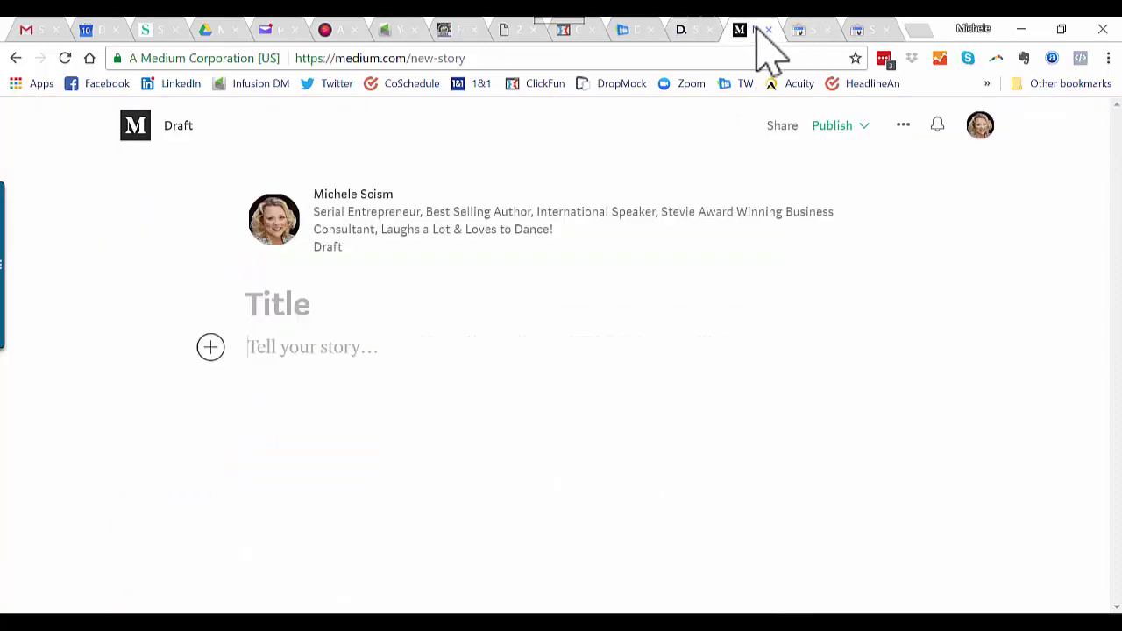
{"action": "left_click", "coordinate": [268, 303]}
{"action": "key", "text": "ctrl+v"}
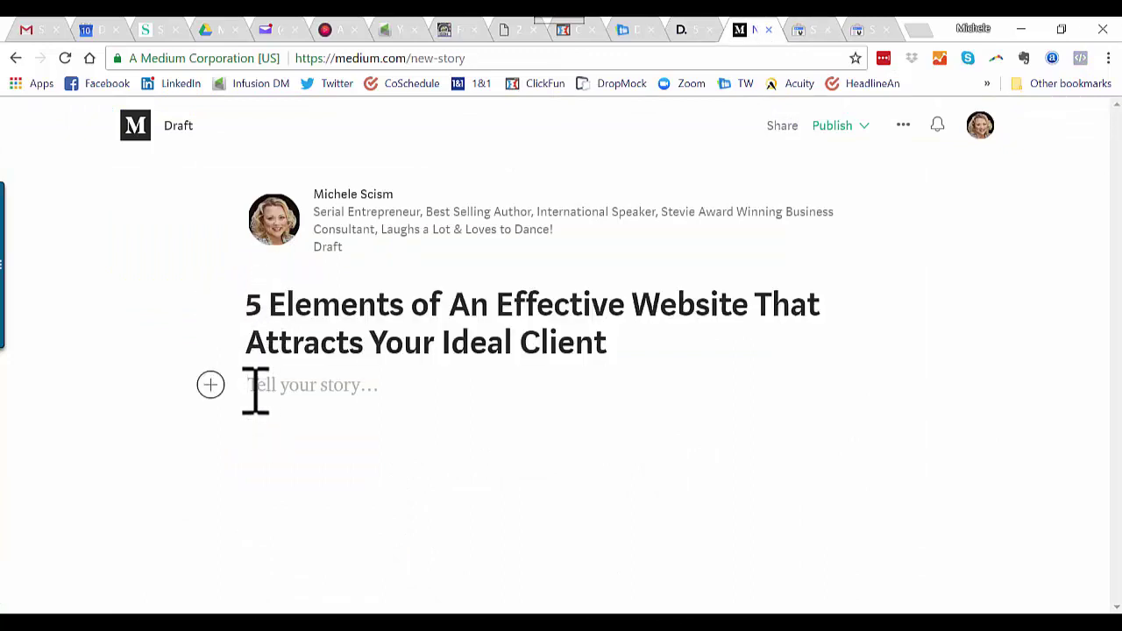
{"action": "left_click", "coordinate": [685, 30]}
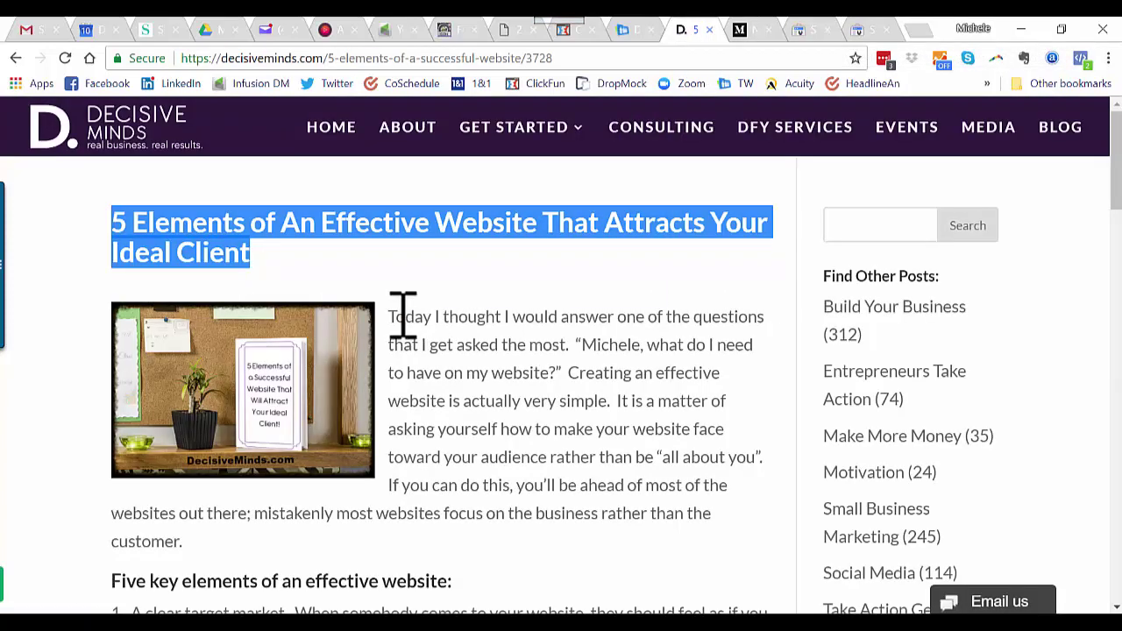
Select and copy the article from its title down to the 'Let's test this' paragraph
{"action": "left_click_drag", "start_coordinate": [118, 317], "coordinate": [229, 510]}
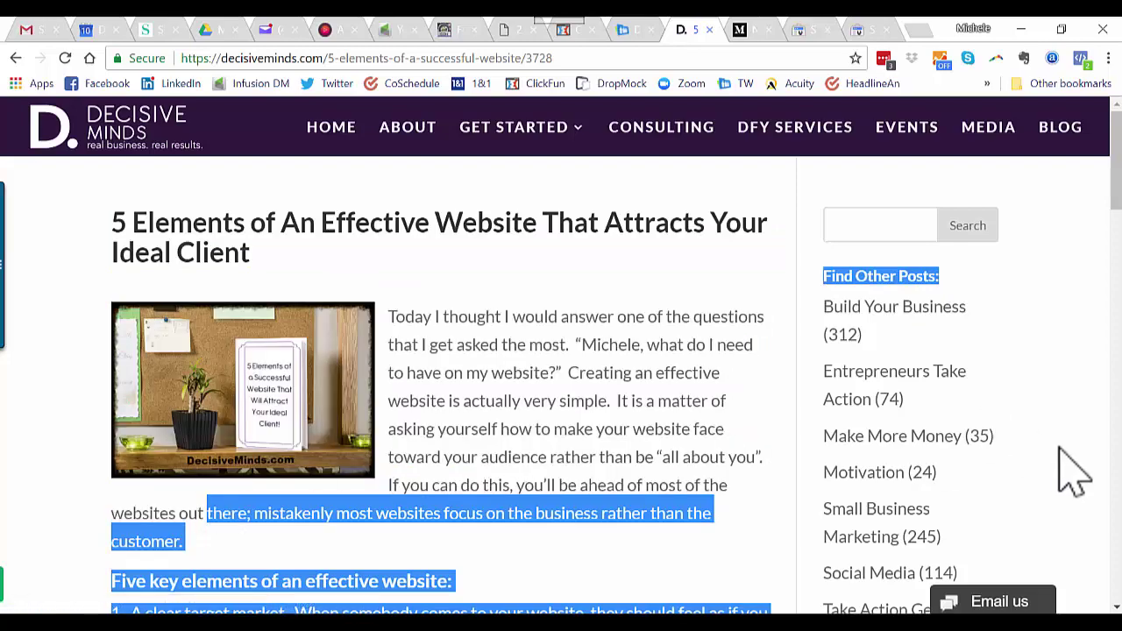
{"action": "left_click_drag", "start_coordinate": [1062, 454], "coordinate": [1117, 393]}
{"action": "left_click", "coordinate": [726, 426]}
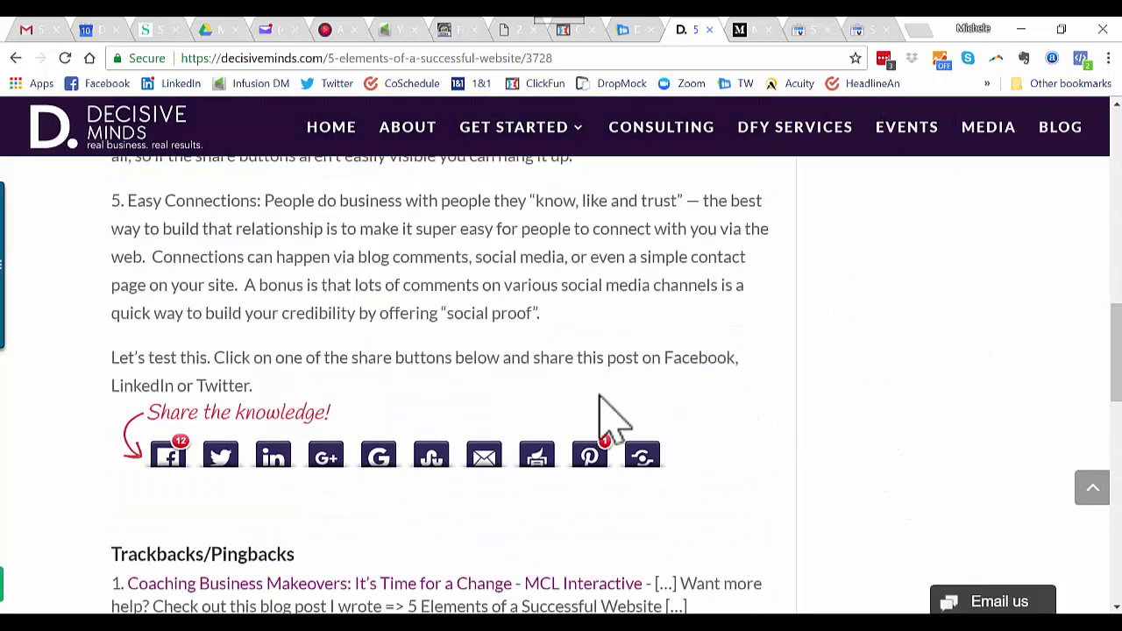
{"action": "left_click_drag", "start_coordinate": [257, 387], "coordinate": [133, 158]}
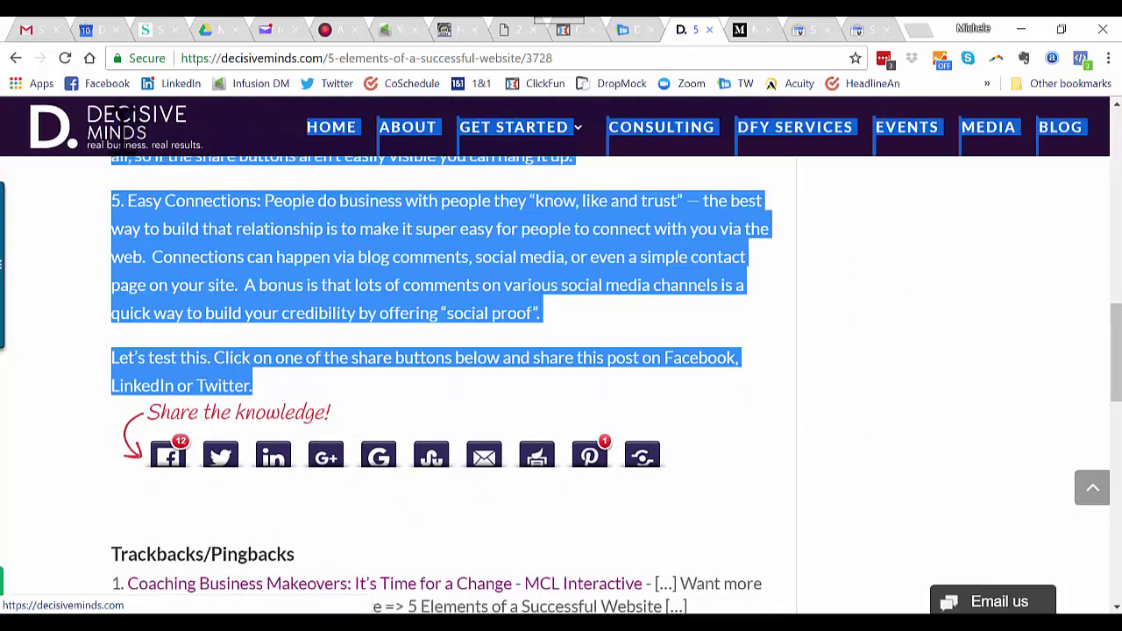
{"action": "left_click_drag", "start_coordinate": [128, 114], "coordinate": [192, 278]}
{"action": "scroll", "coordinate": [169, 98], "scroll_direction": "up", "scroll_amount": 4}
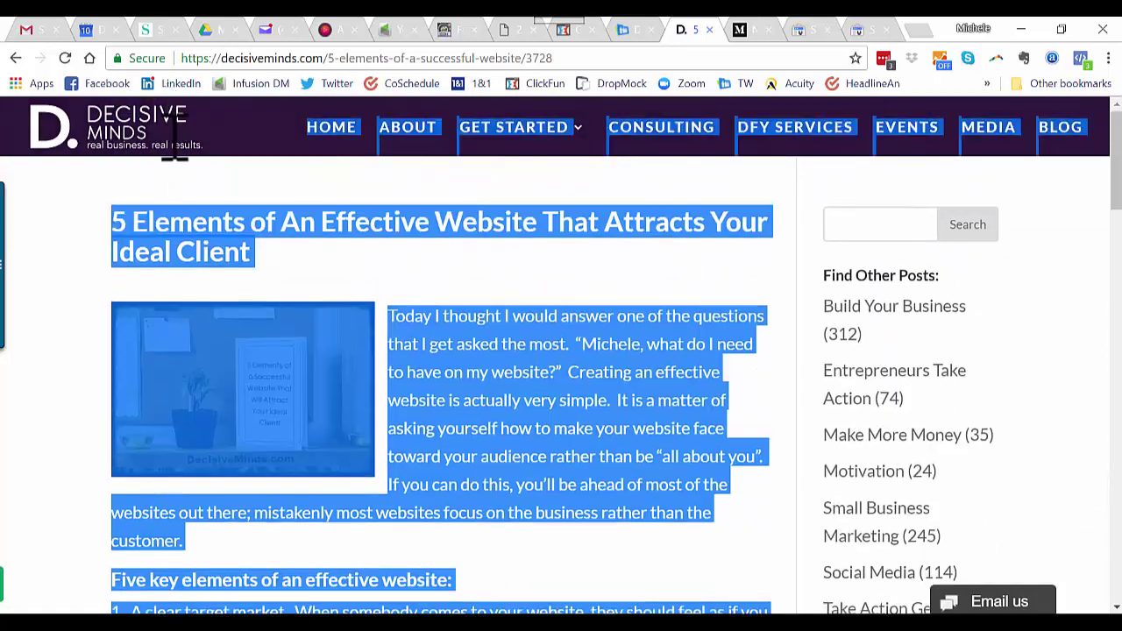
{"action": "right_click", "coordinate": [455, 335]}
{"action": "left_click", "coordinate": [484, 346]}
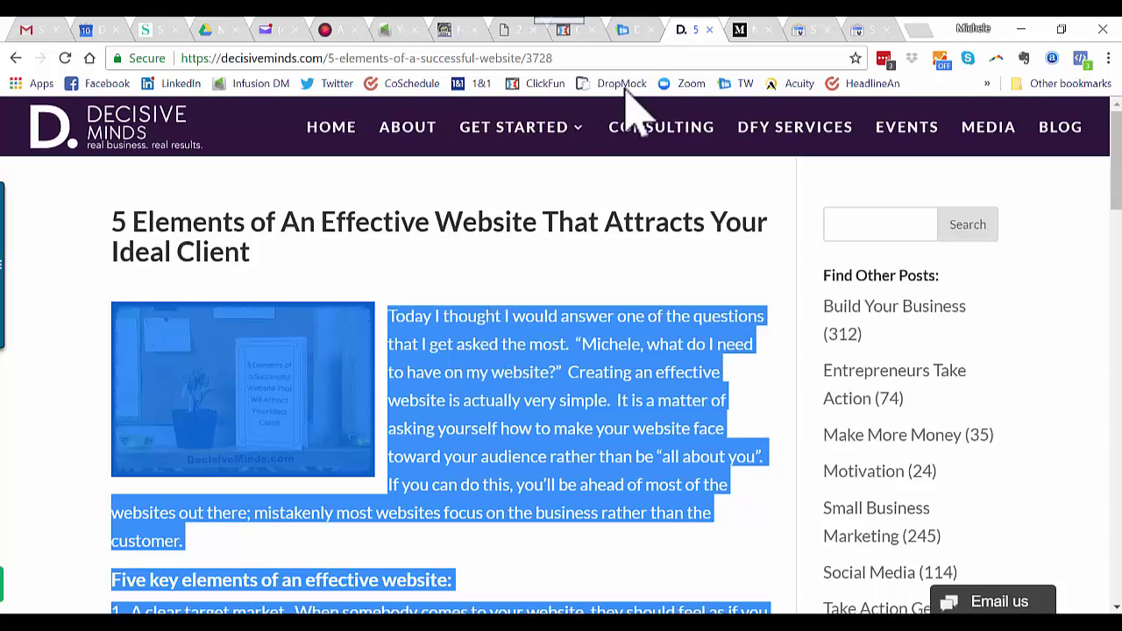
{"action": "left_click", "coordinate": [740, 31]}
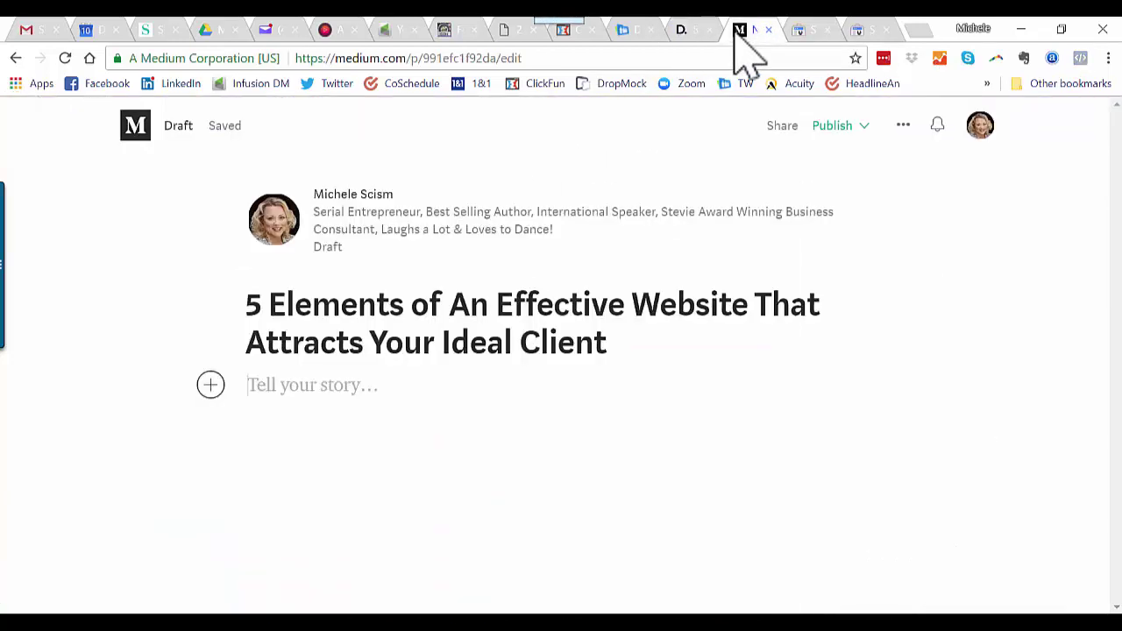
Paste the copied article into the story body and check the header image, intro and five points
{"action": "left_click", "coordinate": [280, 386]}
{"action": "key", "text": "ctrl+v"}
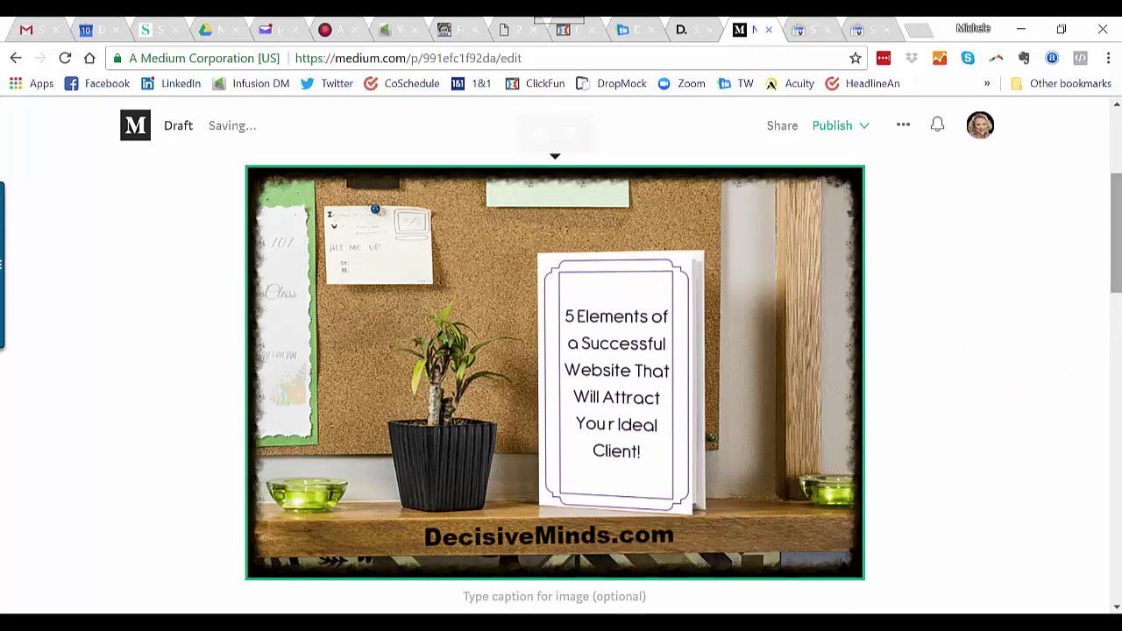
{"action": "scroll", "coordinate": [555, 368], "scroll_direction": "up", "scroll_amount": 3}
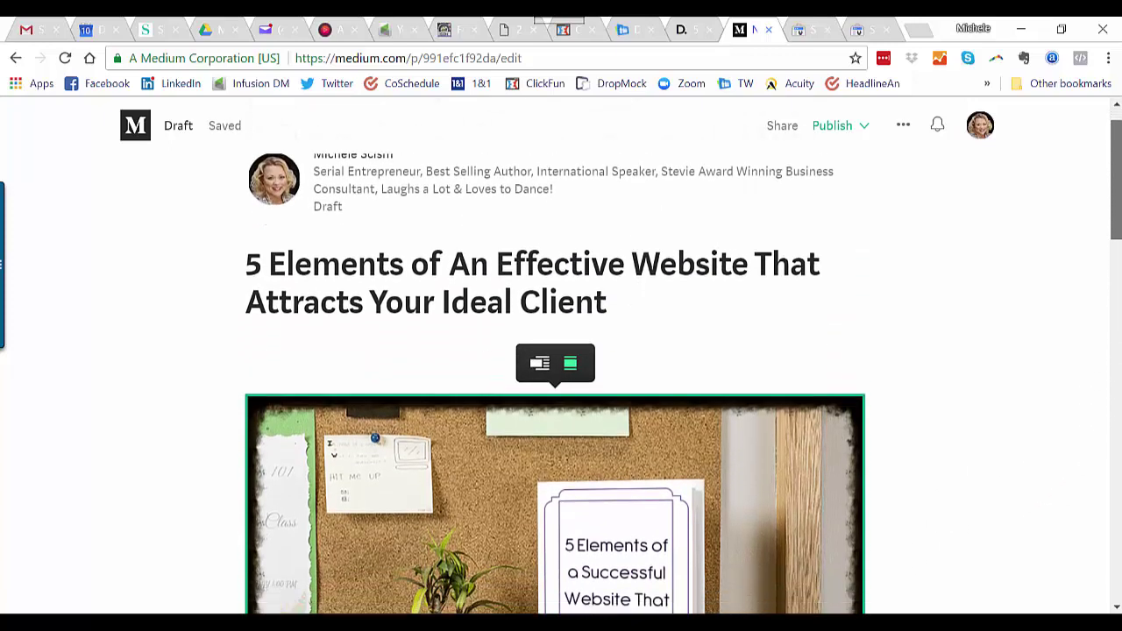
{"action": "scroll", "coordinate": [554, 384], "scroll_direction": "down", "scroll_amount": 5}
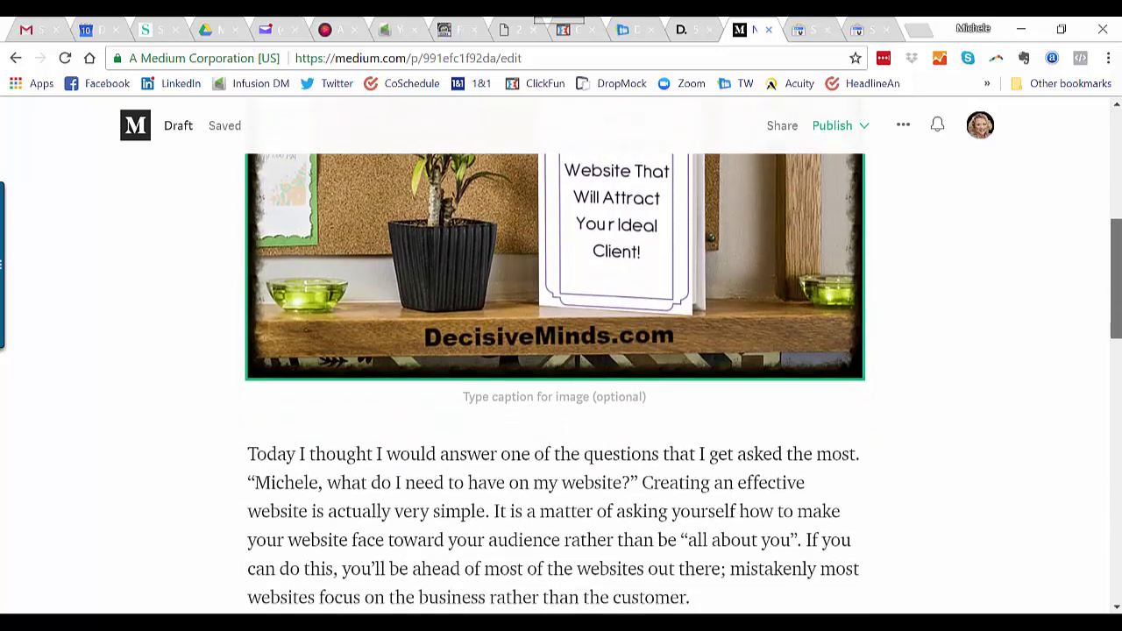
{"action": "scroll", "coordinate": [554, 383], "scroll_direction": "down", "scroll_amount": 5}
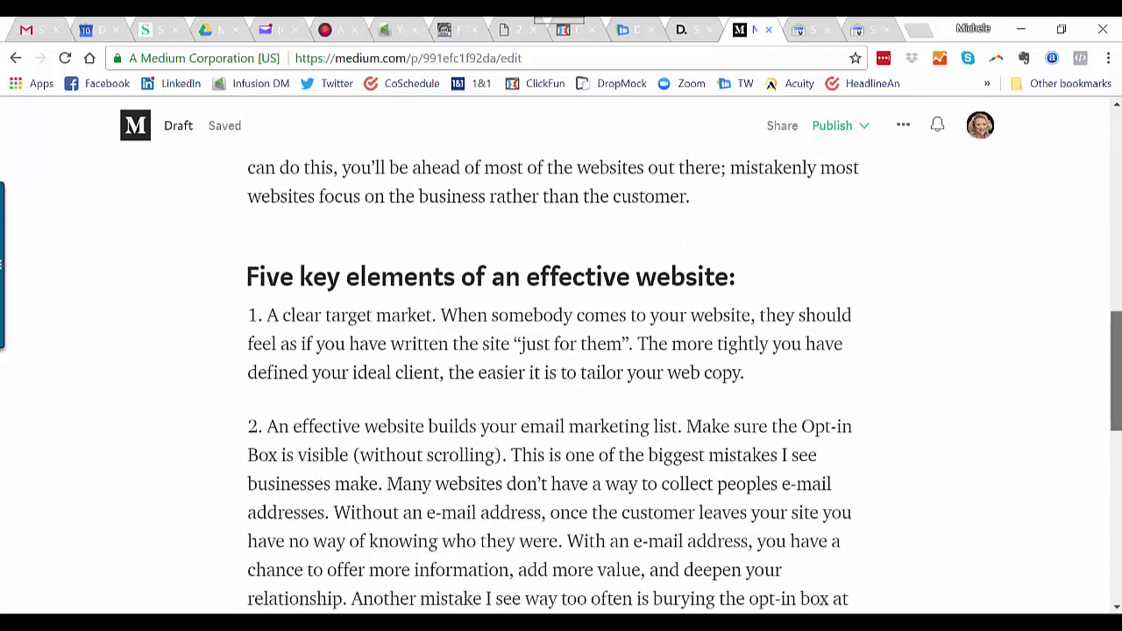
{"action": "scroll", "coordinate": [555, 384], "scroll_direction": "down", "scroll_amount": 6}
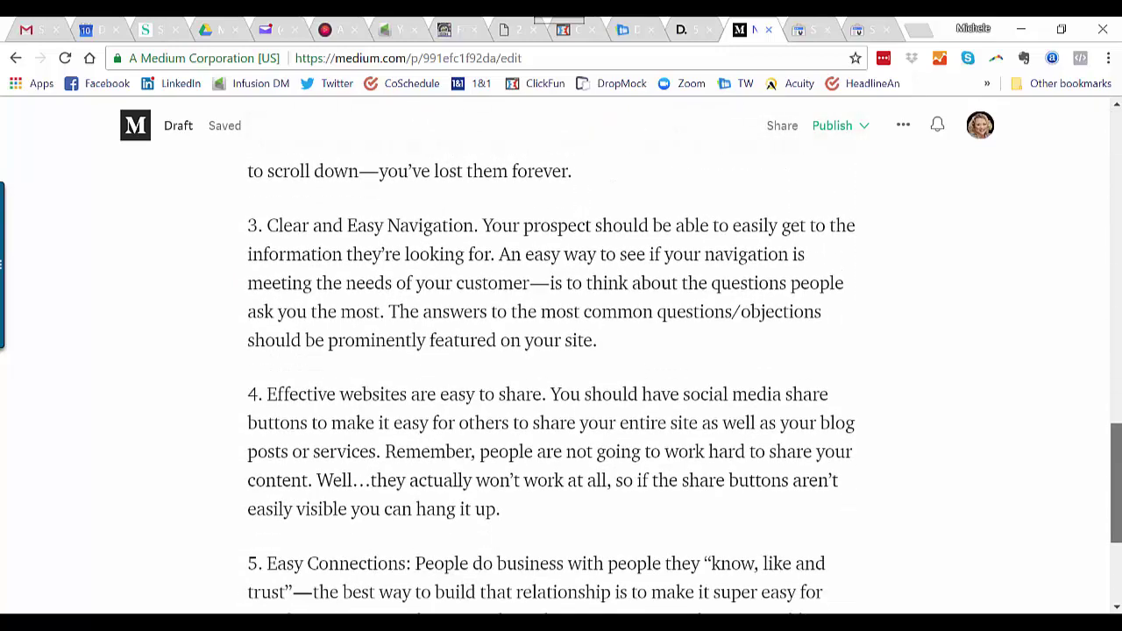
{"action": "scroll", "coordinate": [555, 384], "scroll_direction": "down", "scroll_amount": 3}
{"action": "scroll", "coordinate": [555, 384], "scroll_direction": "up", "scroll_amount": 12}
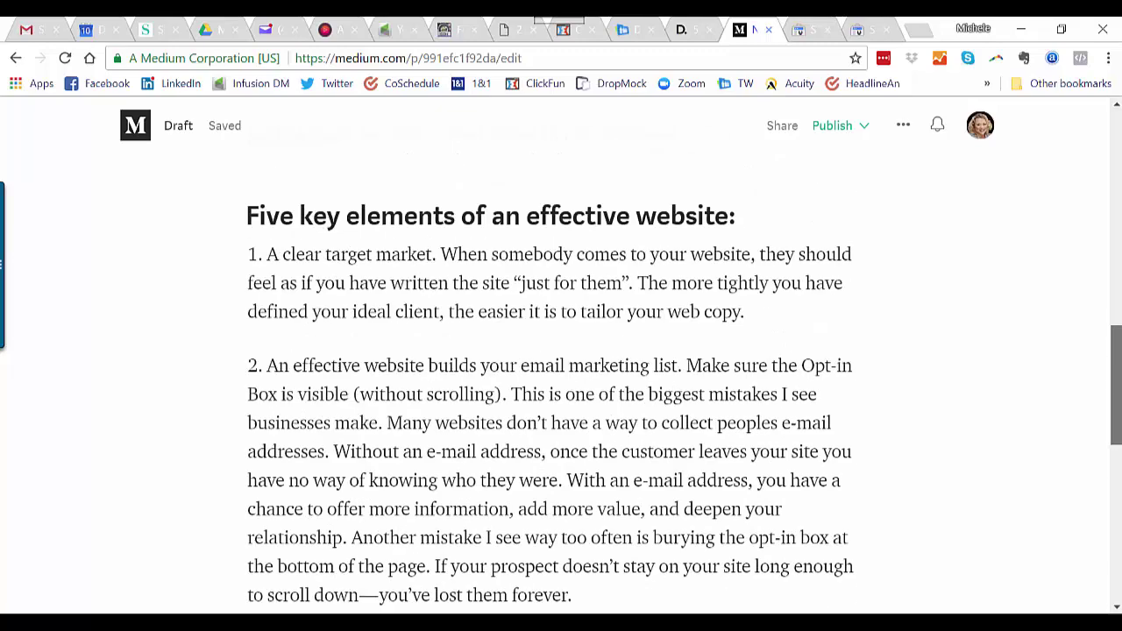
{"action": "scroll", "coordinate": [555, 384], "scroll_direction": "up", "scroll_amount": 8}
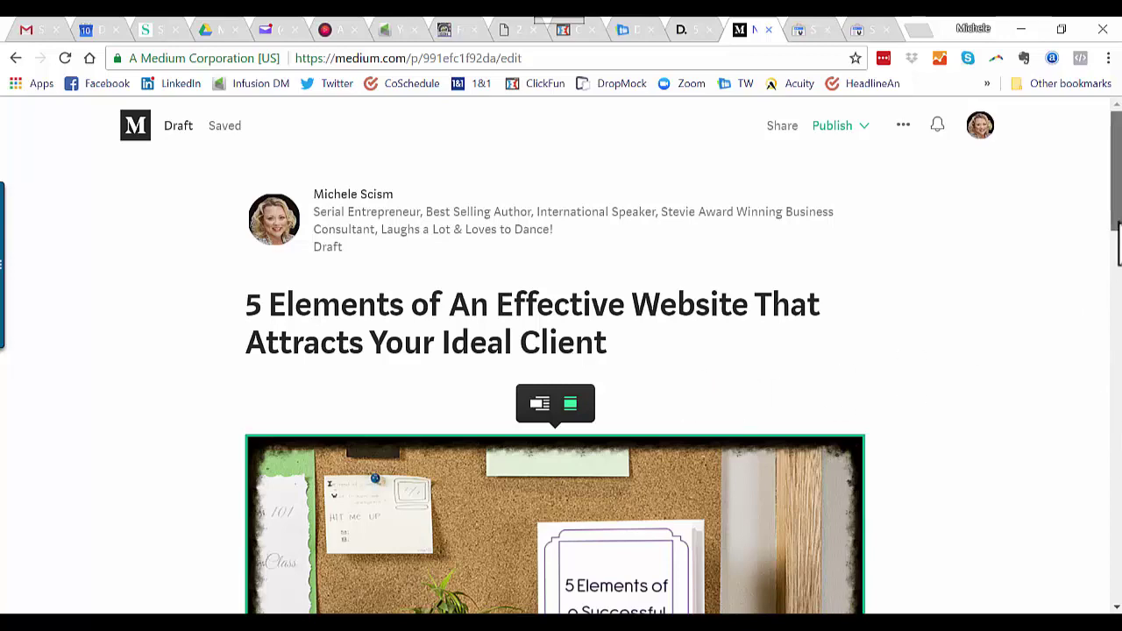
{"action": "scroll", "coordinate": [555, 384], "scroll_direction": "down", "scroll_amount": 7}
{"action": "scroll", "coordinate": [483, 446], "scroll_direction": "down", "scroll_amount": 1}
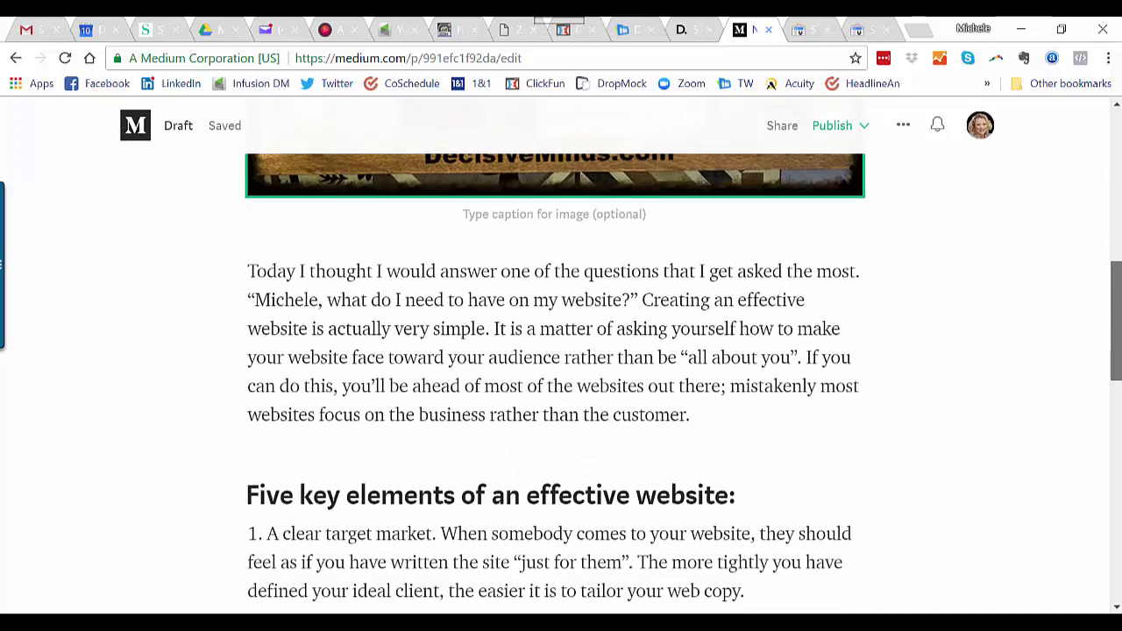
{"action": "scroll", "coordinate": [330, 462], "scroll_direction": "down", "scroll_amount": 1}
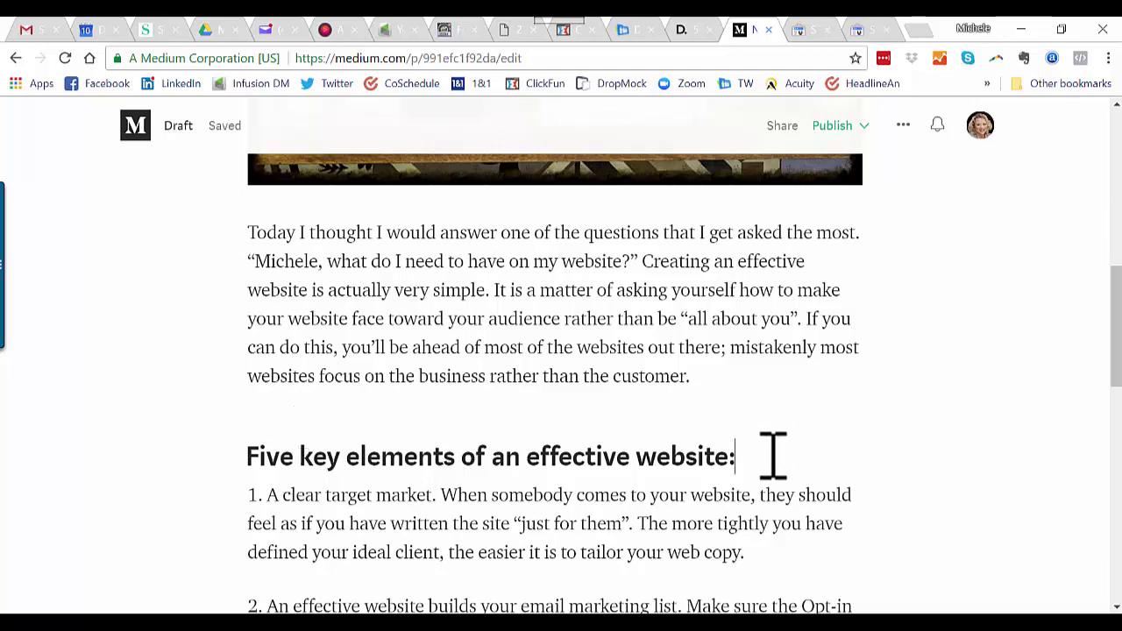
{"action": "key", "text": "Return"}
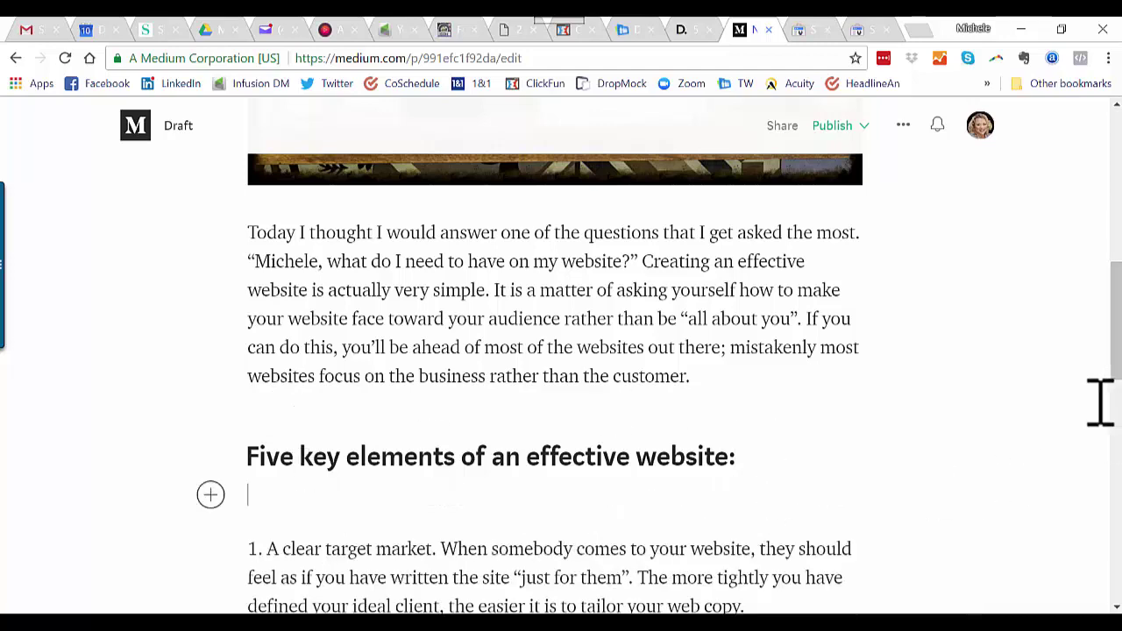
{"action": "scroll", "coordinate": [1114, 363], "scroll_direction": "down", "scroll_amount": 2}
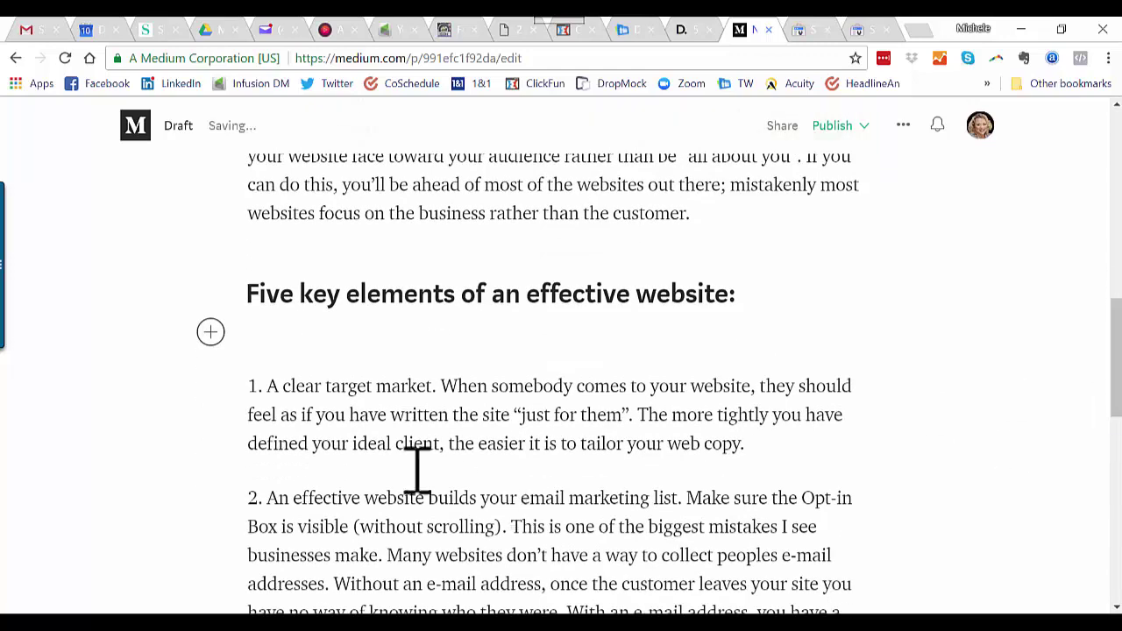
{"action": "key", "text": "Delete"}
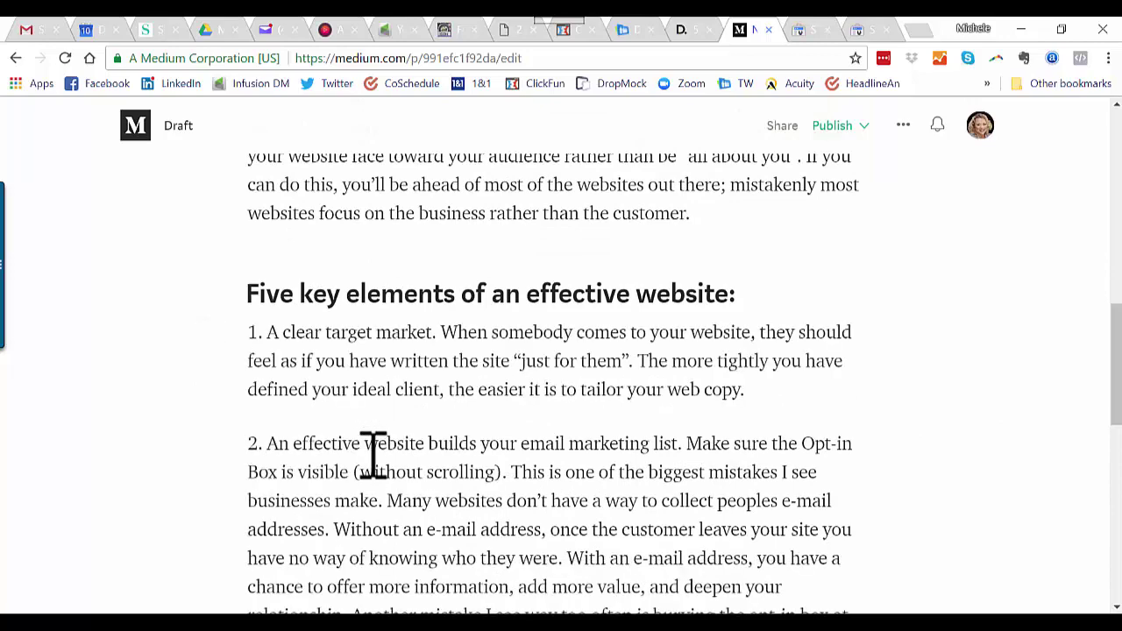
{"action": "left_click_drag", "start_coordinate": [1114, 399], "coordinate": [1114, 373]}
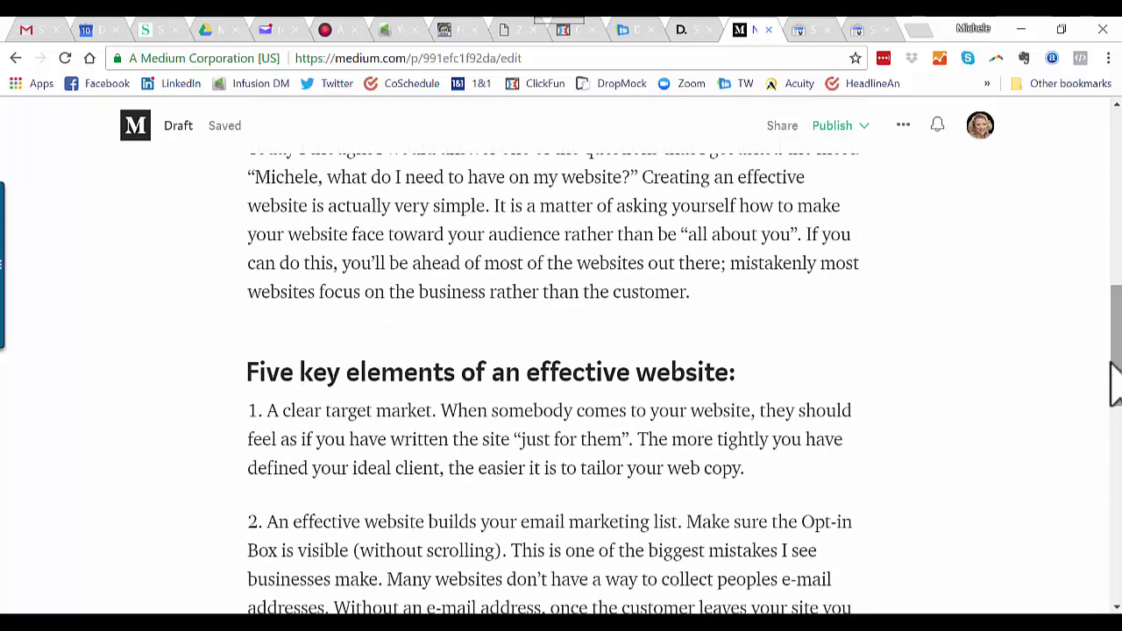
Review the original Decisive Minds post back to its top, then return to the Medium draft
{"action": "left_click", "coordinate": [693, 32]}
{"action": "left_click", "coordinate": [701, 407]}
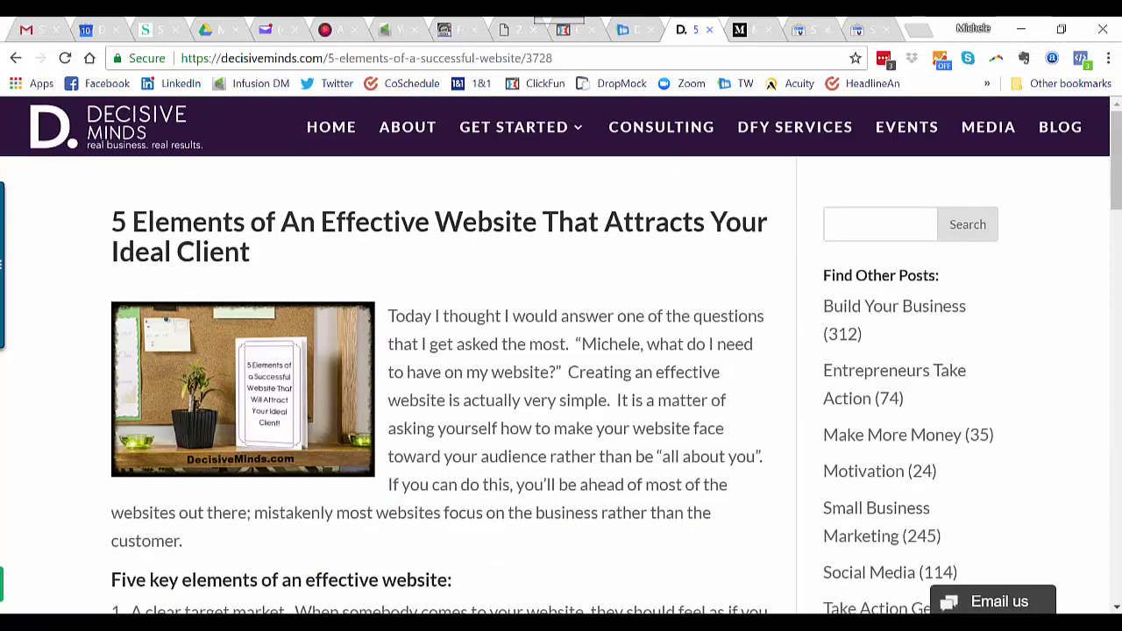
{"action": "scroll", "coordinate": [561, 360], "scroll_direction": "down", "scroll_amount": 4}
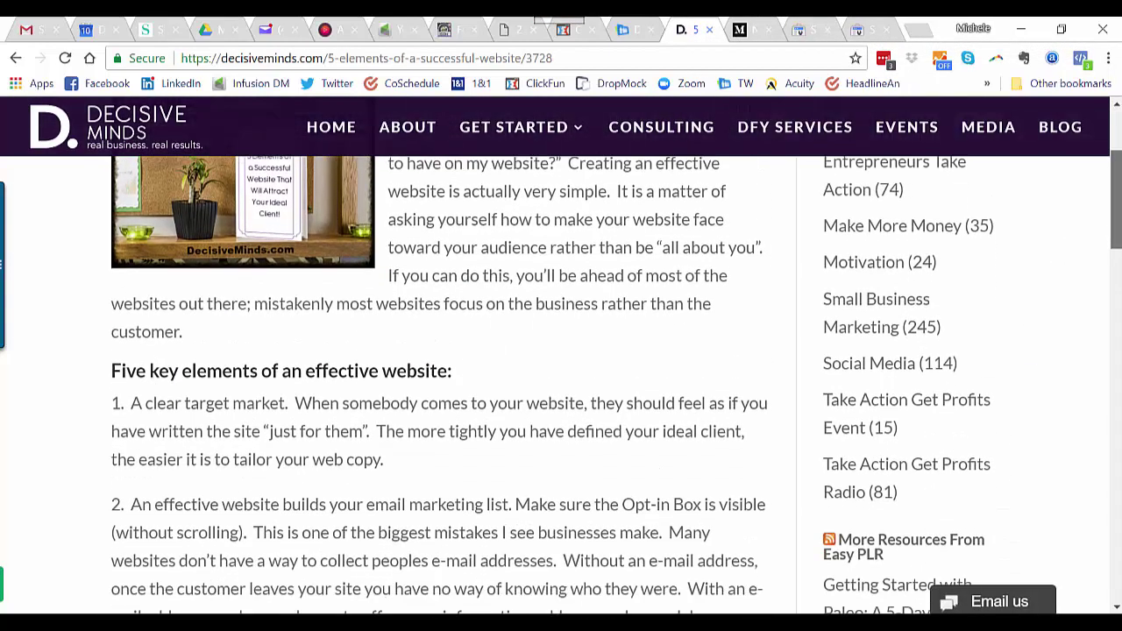
{"action": "scroll", "coordinate": [560, 386], "scroll_direction": "down", "scroll_amount": 4}
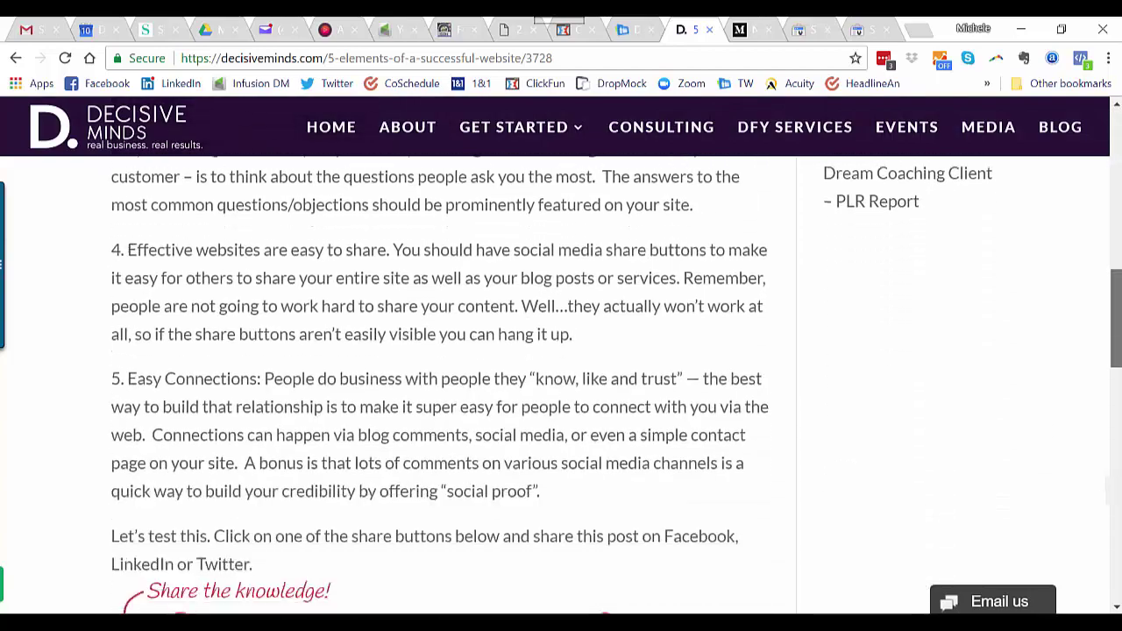
{"action": "scroll", "coordinate": [1117, 306], "scroll_direction": "up", "scroll_amount": 4}
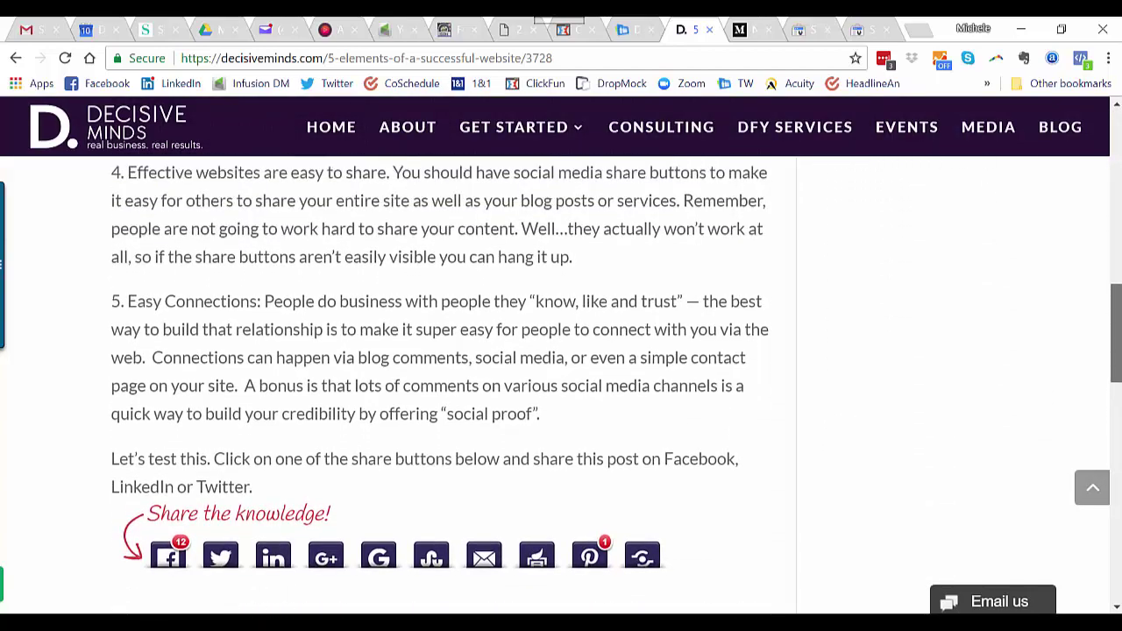
{"action": "left_click_drag", "start_coordinate": [1117, 307], "coordinate": [1118, 190]}
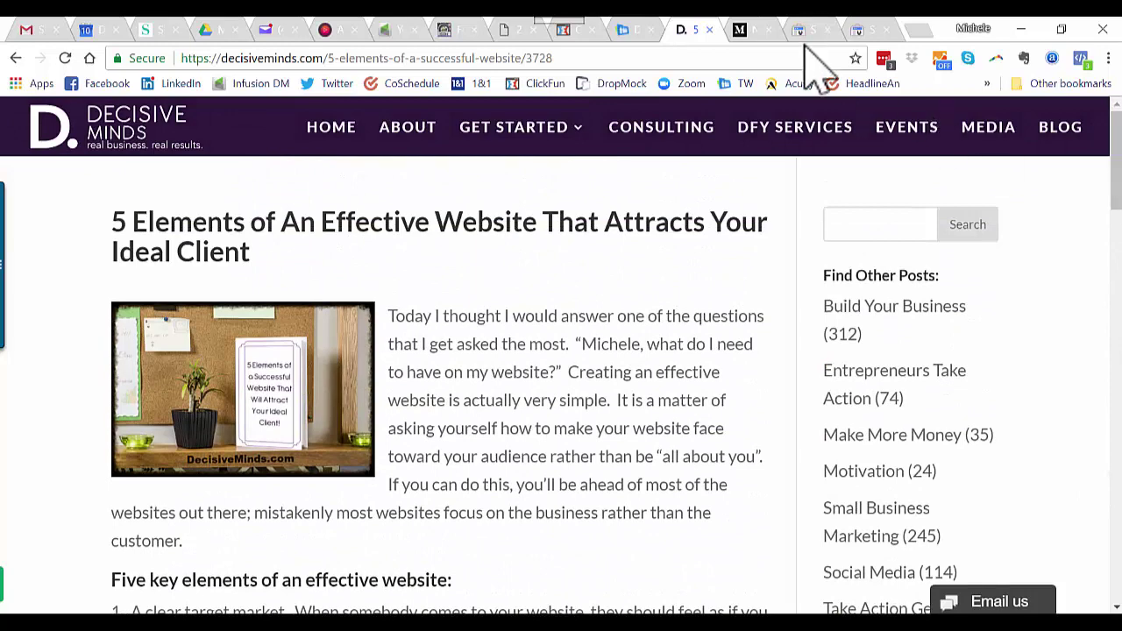
{"action": "left_click", "coordinate": [743, 30]}
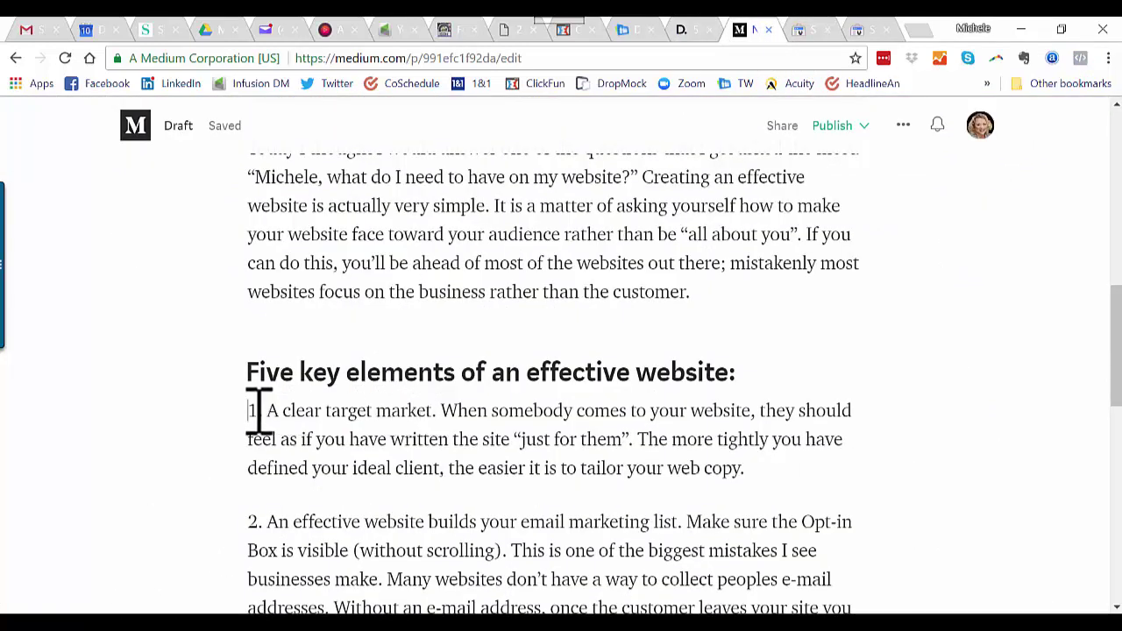
Bold the lead-in phrases of points 1 to 3, including 'Clear and Easy Navigation'
{"action": "left_click_drag", "start_coordinate": [252, 410], "coordinate": [440, 412]}
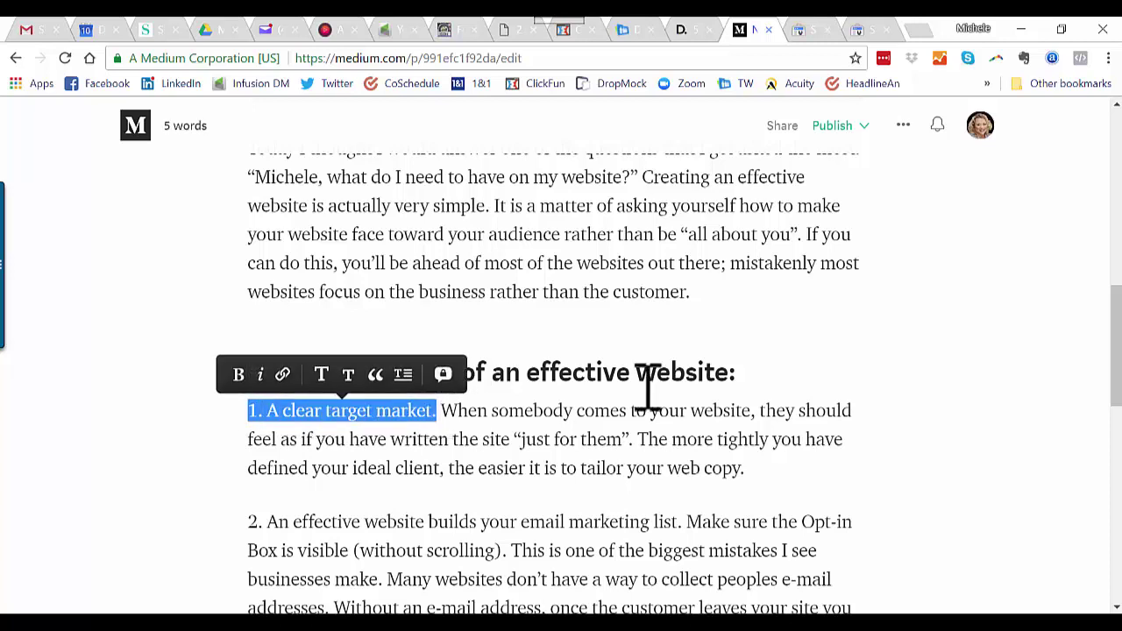
{"action": "key", "text": "ctrl+b"}
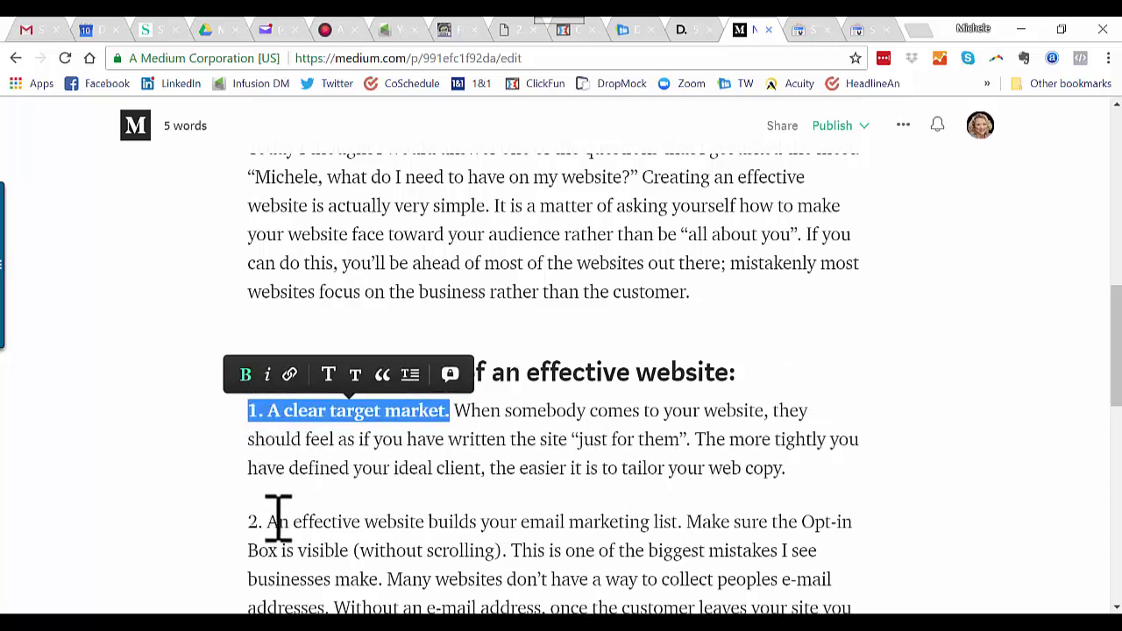
{"action": "left_click_drag", "start_coordinate": [251, 522], "coordinate": [682, 523]}
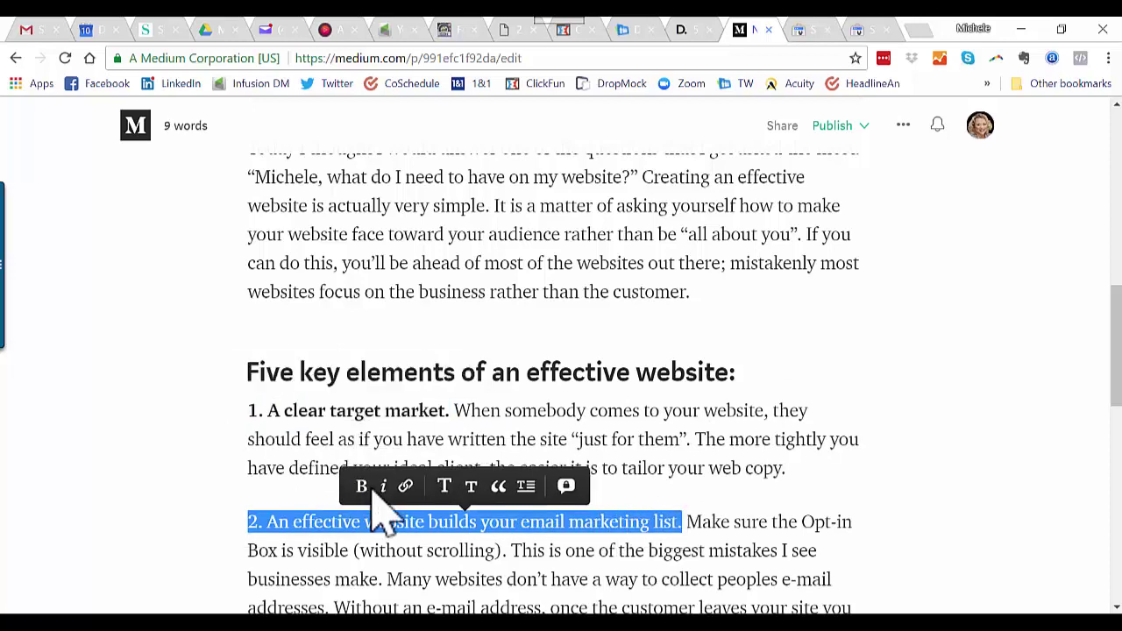
{"action": "left_click", "coordinate": [376, 487]}
{"action": "scroll", "coordinate": [1108, 351], "scroll_direction": "down", "scroll_amount": 3}
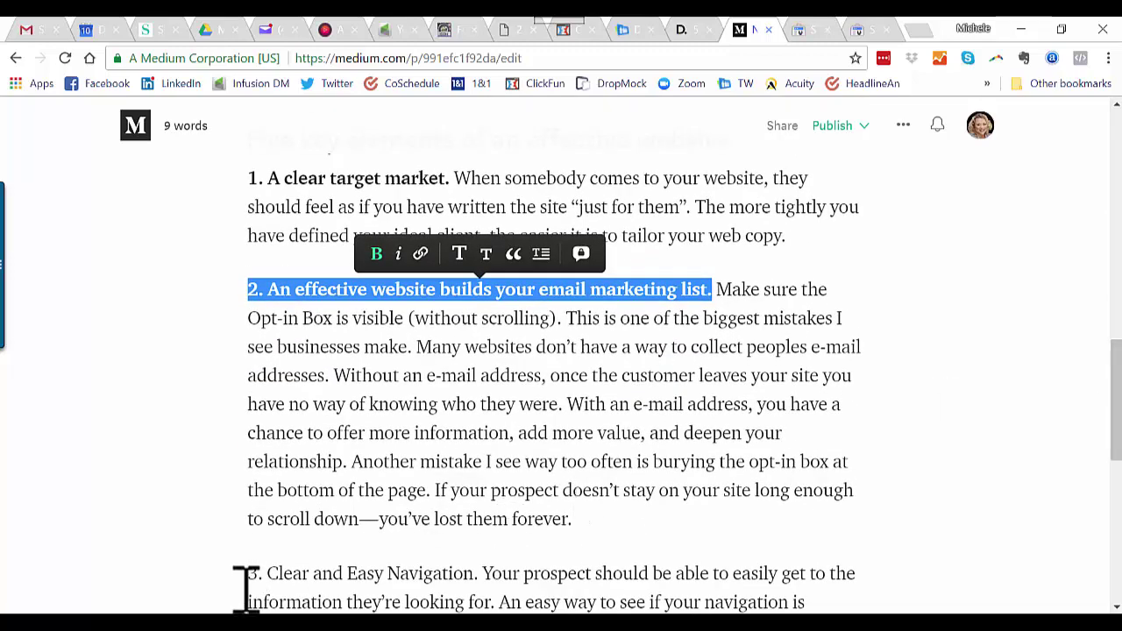
{"action": "left_click_drag", "start_coordinate": [248, 577], "coordinate": [474, 574]}
{"action": "left_click", "coordinate": [259, 536]}
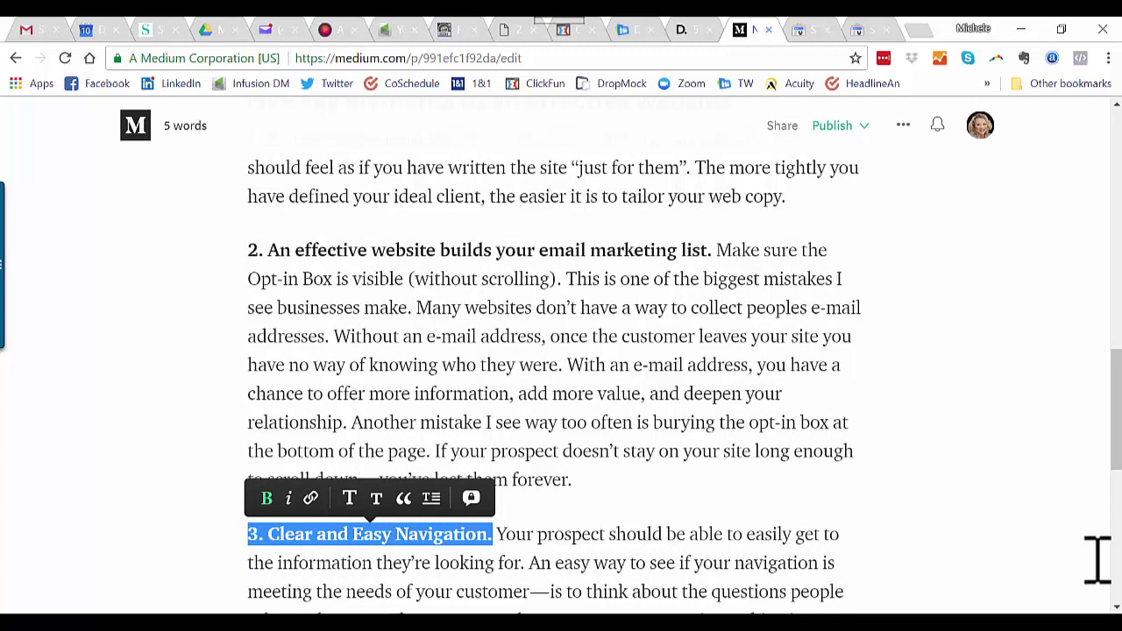
Bold the lead-ins of points 4 and 5, including 'Easy Connections', then deselect
{"action": "scroll", "coordinate": [1103, 561], "scroll_direction": "down", "scroll_amount": 6}
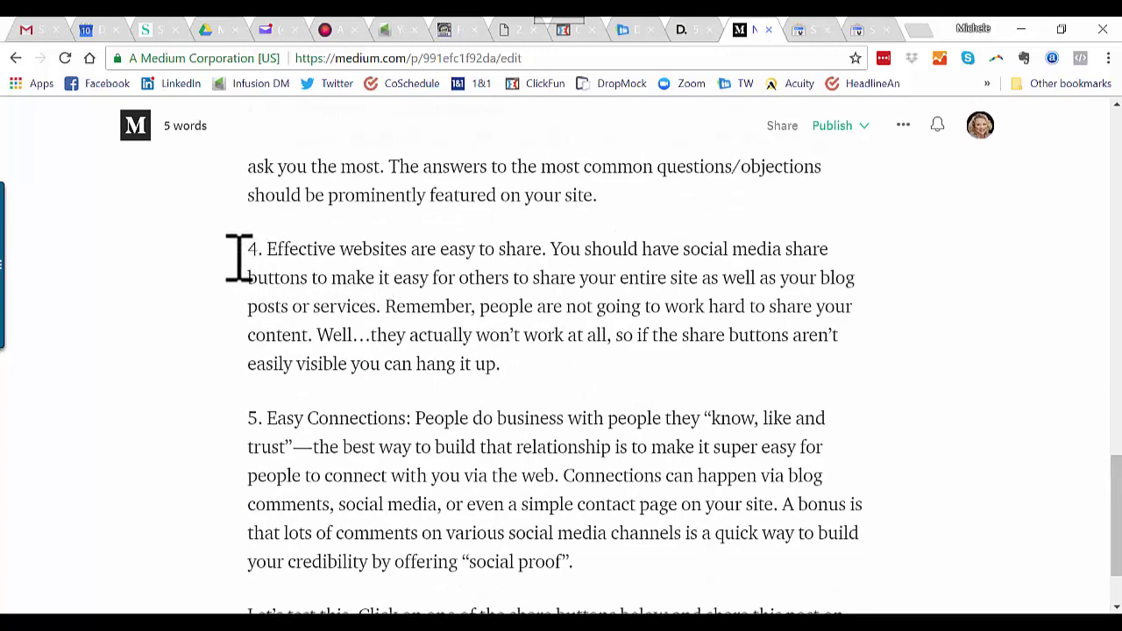
{"action": "left_click_drag", "start_coordinate": [248, 253], "coordinate": [547, 254]}
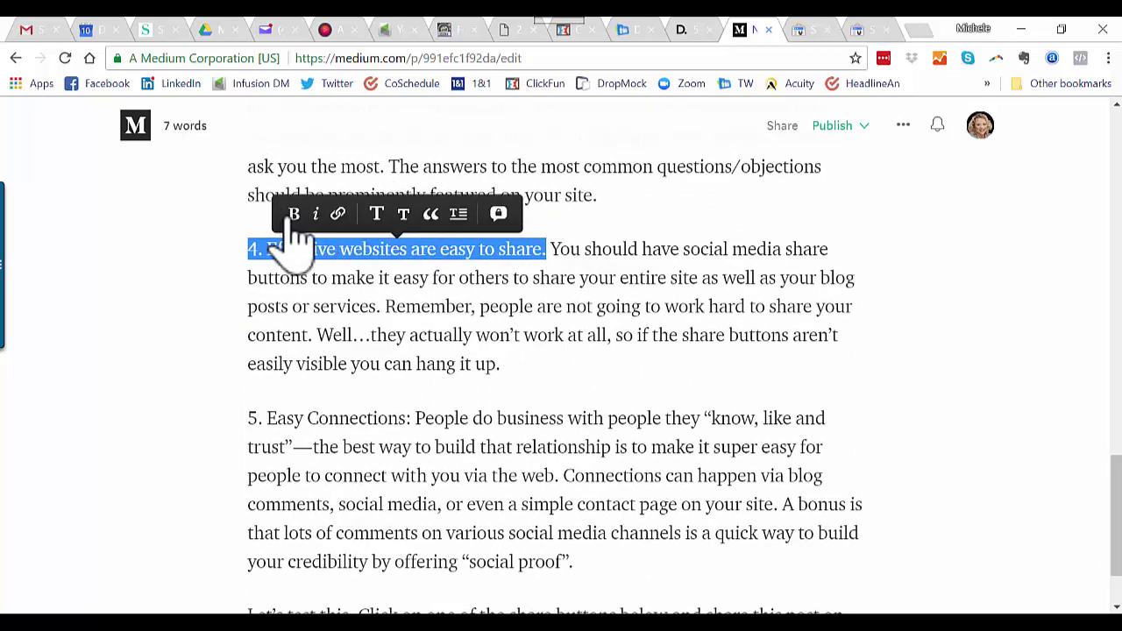
{"action": "left_click", "coordinate": [303, 215]}
{"action": "left_click_drag", "start_coordinate": [245, 420], "coordinate": [409, 418]}
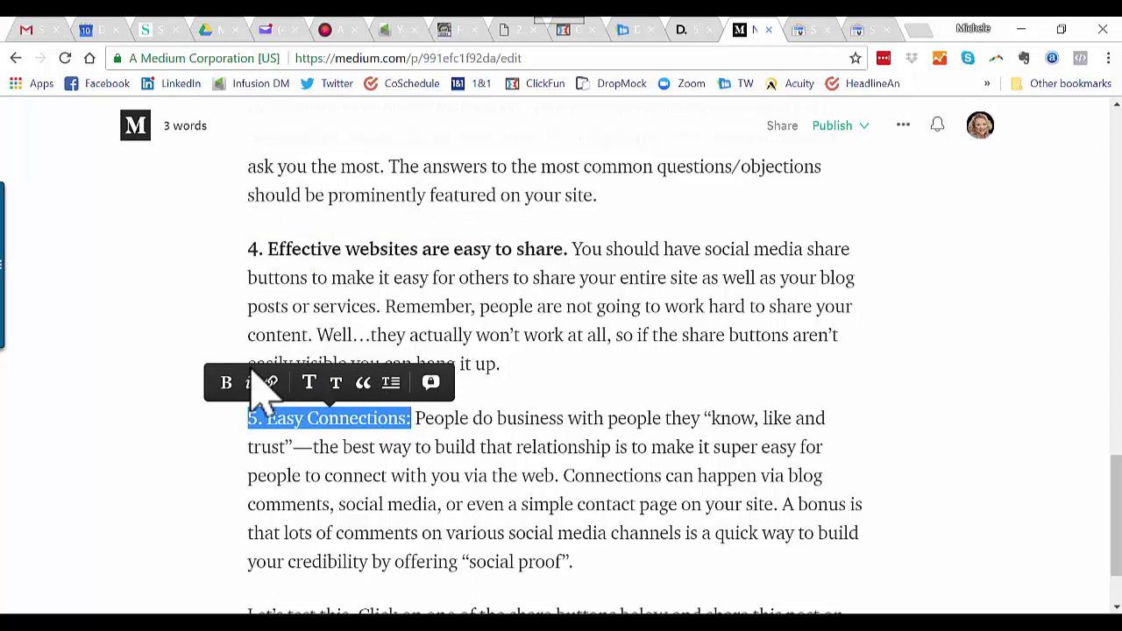
{"action": "left_click", "coordinate": [231, 382]}
{"action": "left_click", "coordinate": [997, 453]}
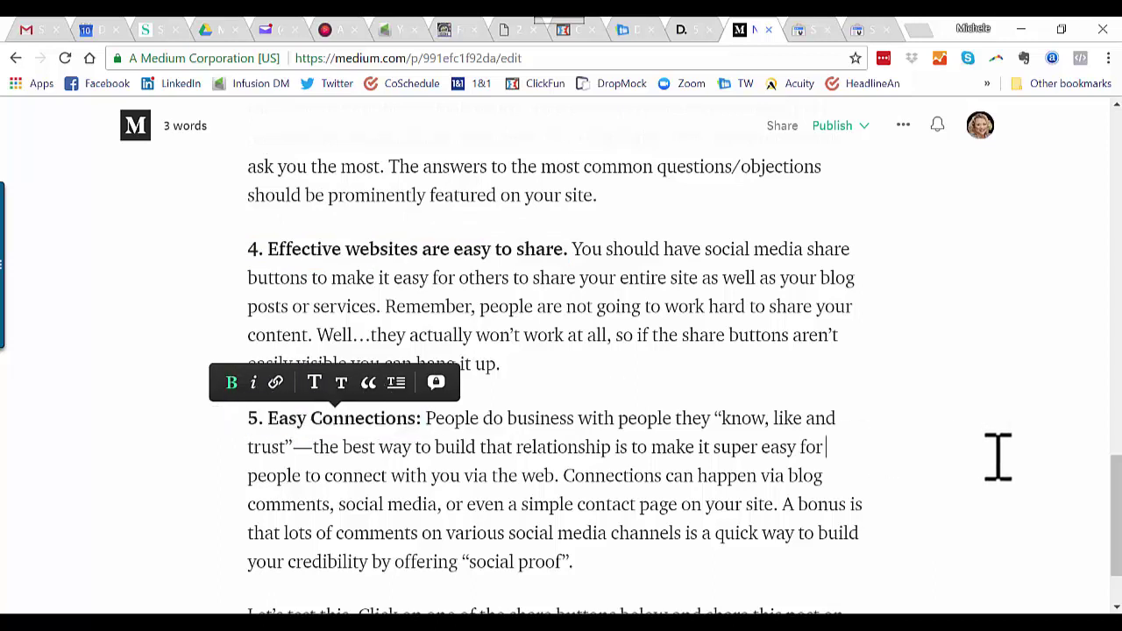
{"action": "scroll", "coordinate": [1109, 504], "scroll_direction": "down", "scroll_amount": 2}
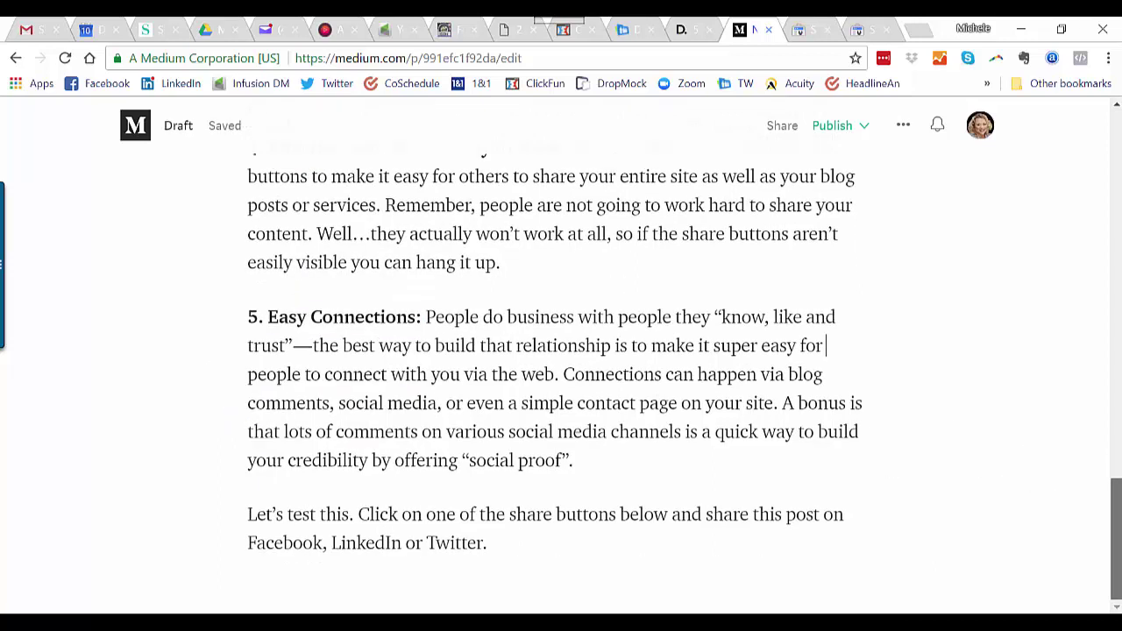
{"action": "left_click_drag", "start_coordinate": [1117, 543], "coordinate": [1117, 157]}
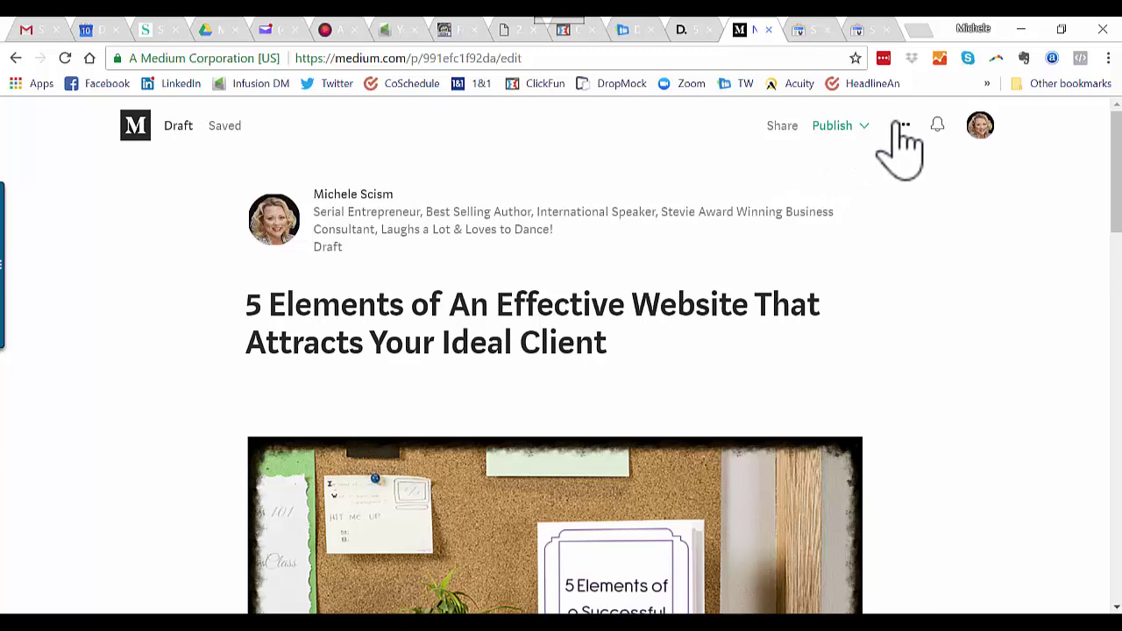
Open the story's Publish options with tags and Twitter/Facebook sharing, after glancing at the original post
{"action": "left_click", "coordinate": [863, 128]}
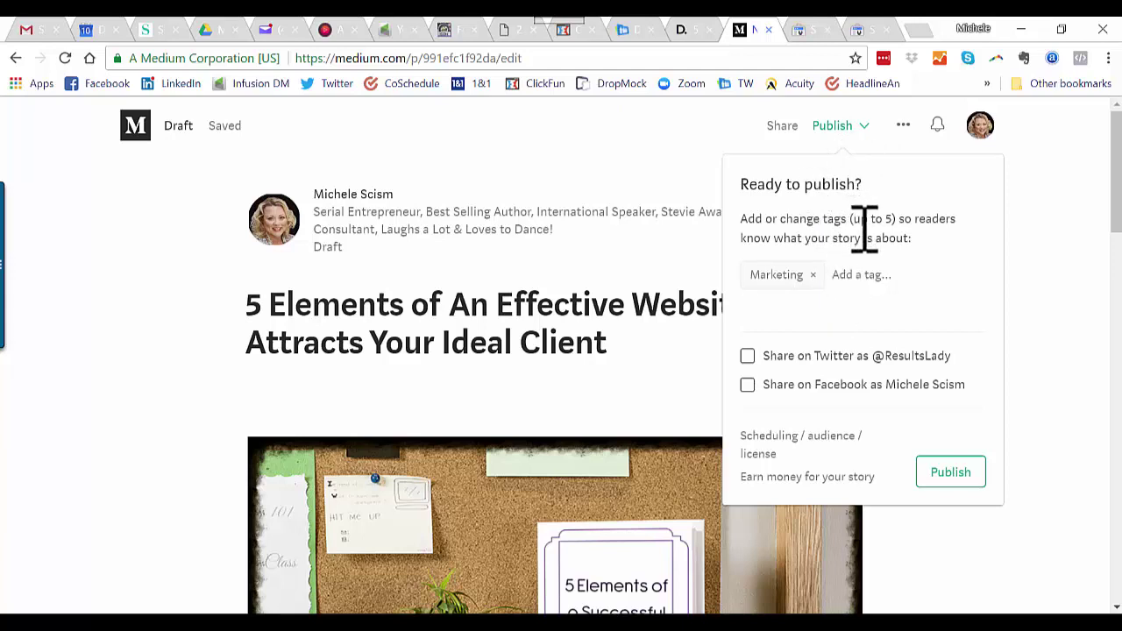
{"action": "left_click", "coordinate": [694, 30]}
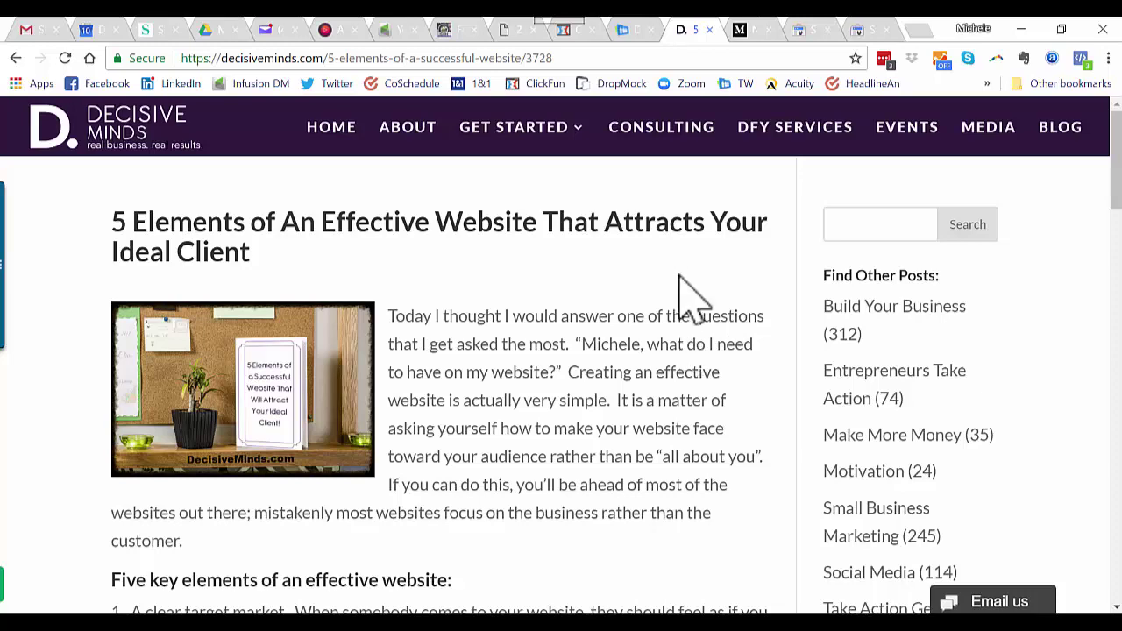
{"action": "mouse_move", "coordinate": [556, 137]}
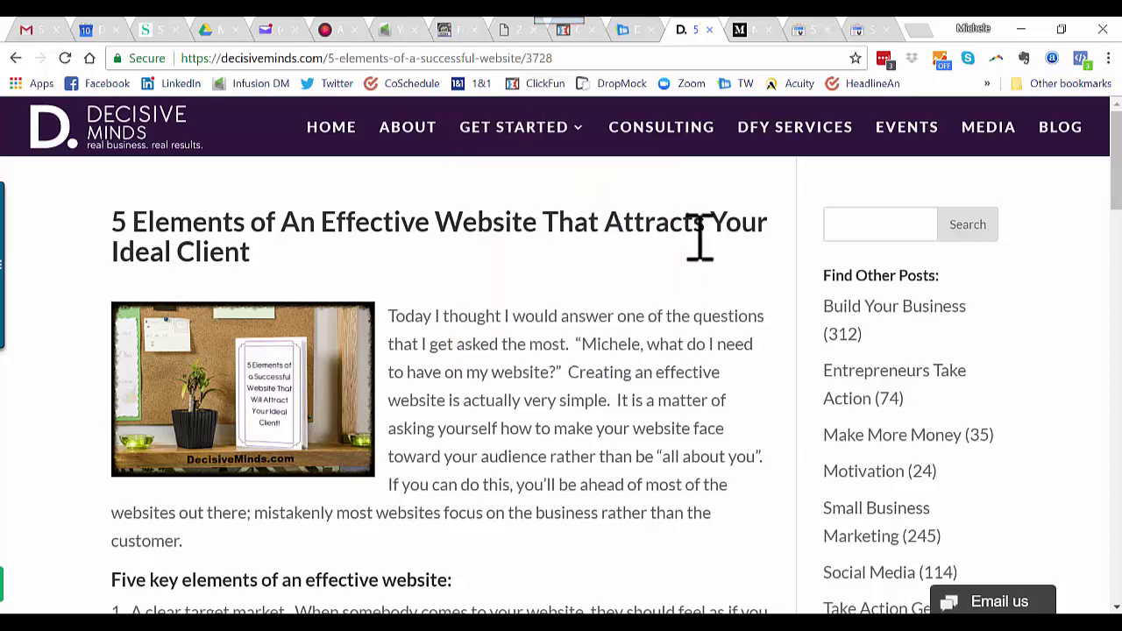
{"action": "left_click", "coordinate": [741, 31]}
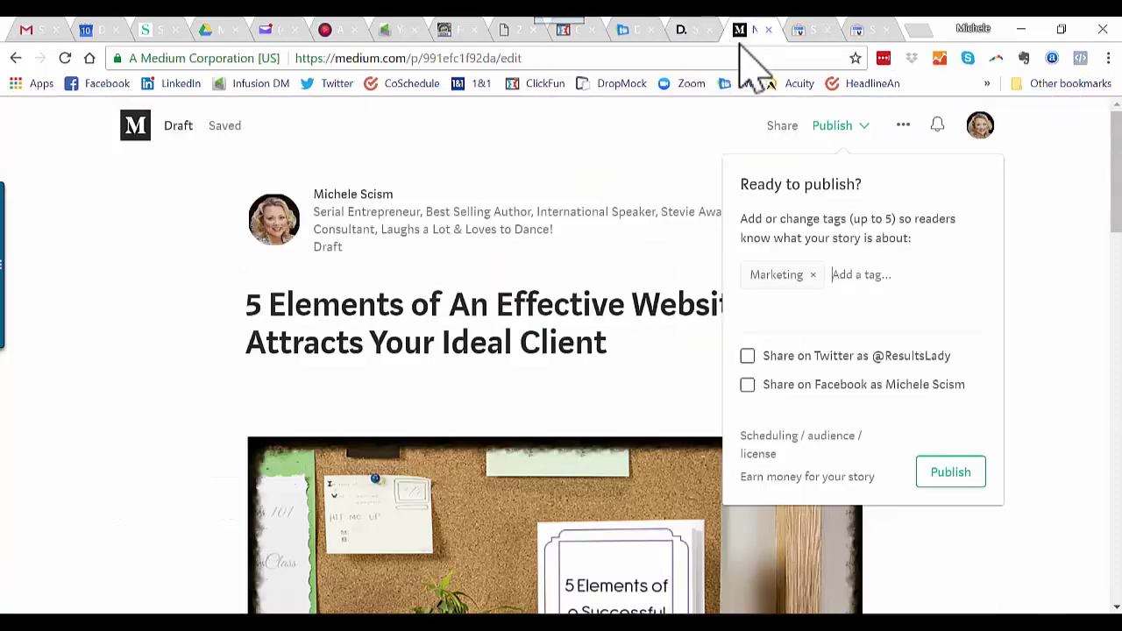
Add 'effective website' and 'ideal client' as story tags next to Marketing
{"action": "left_click", "coordinate": [881, 280]}
{"action": "type", "text": "effe"}
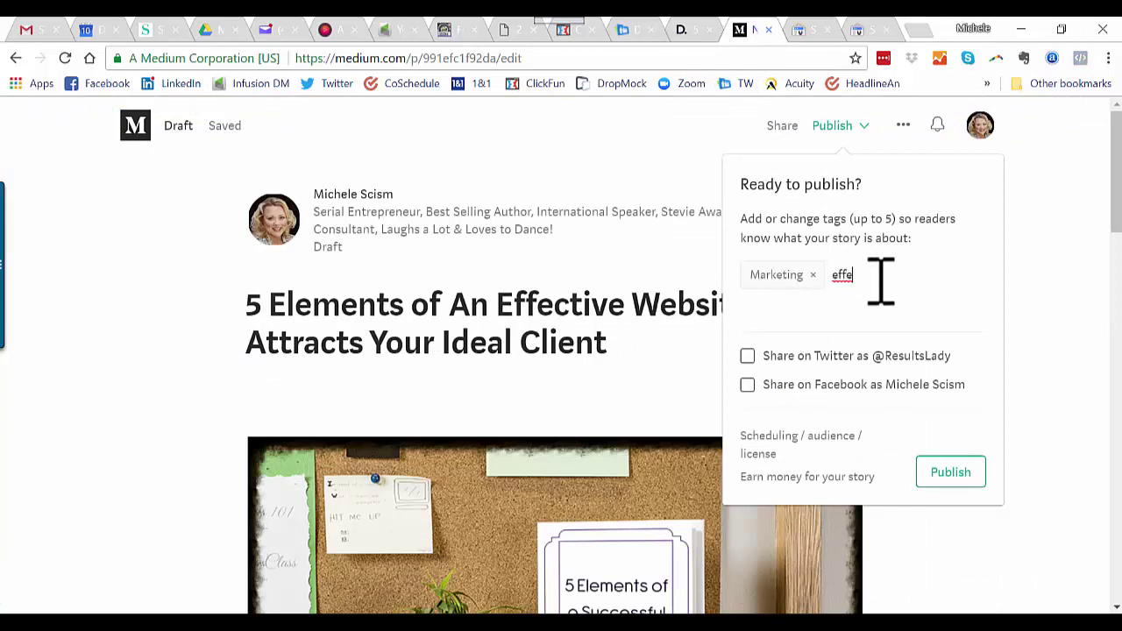
{"action": "type", "text": "ctive"}
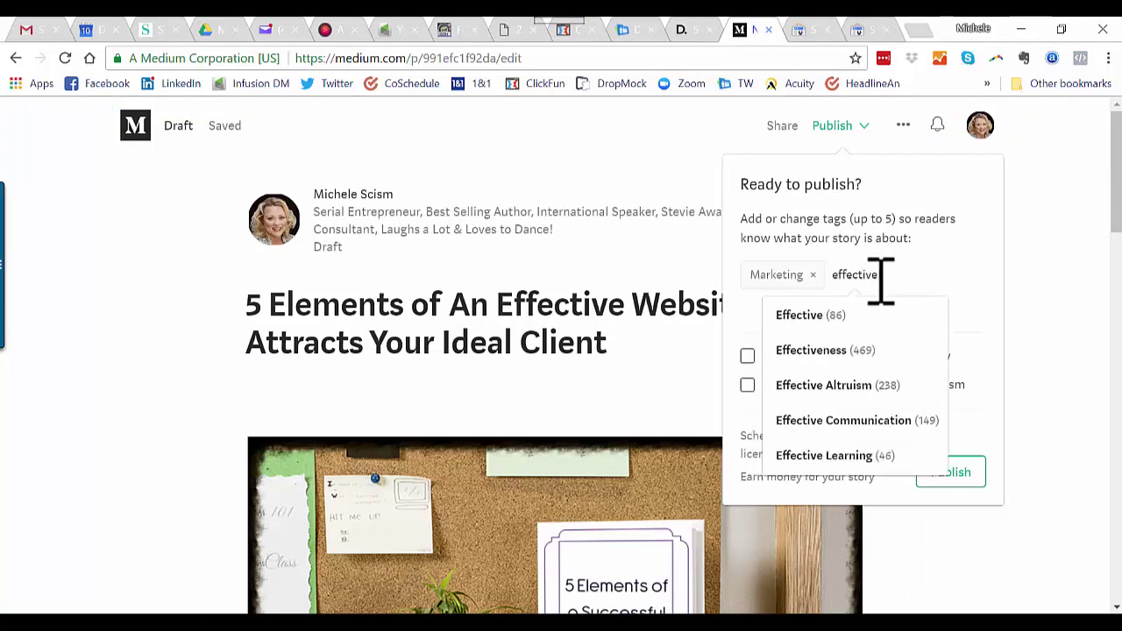
{"action": "type", "text": " wevsite"}
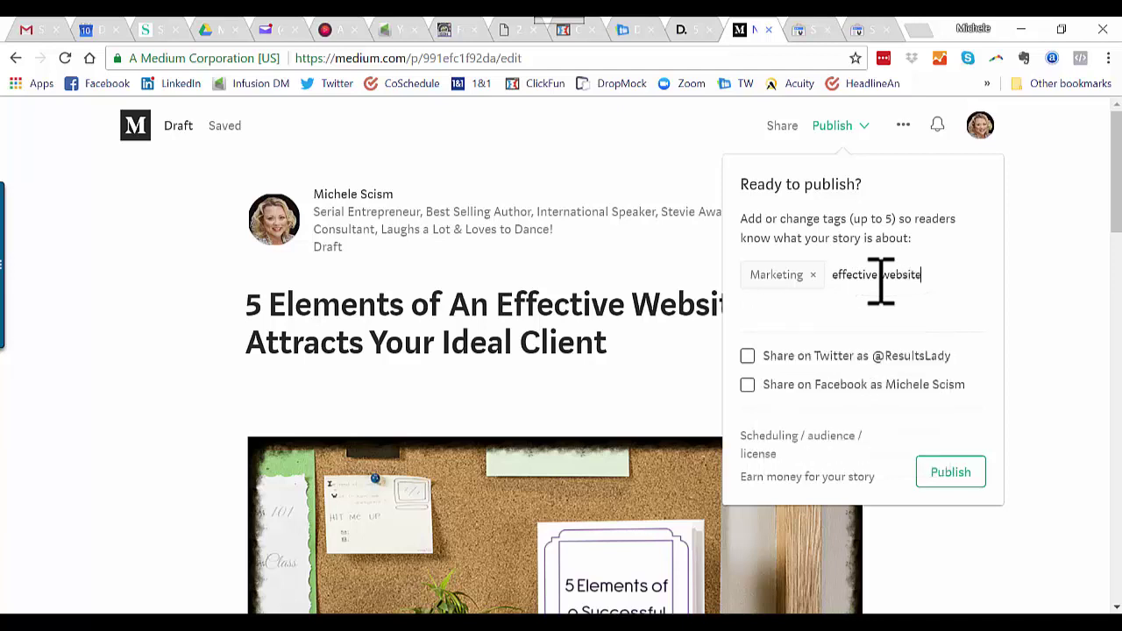
{"action": "key", "text": "Return"}
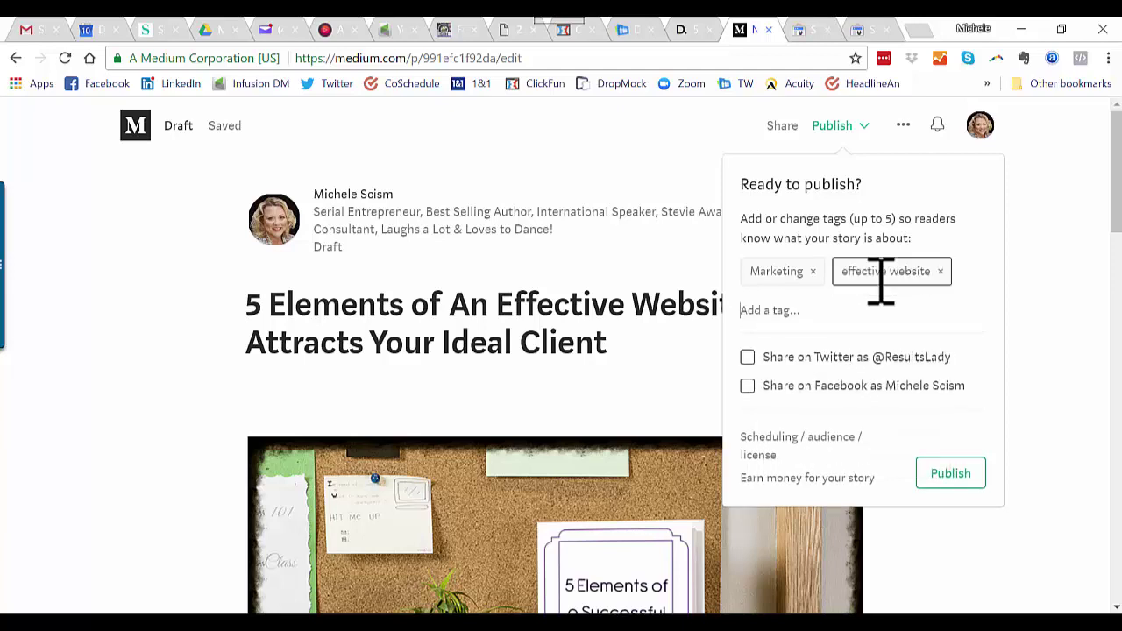
{"action": "type", "text": "ideal client"}
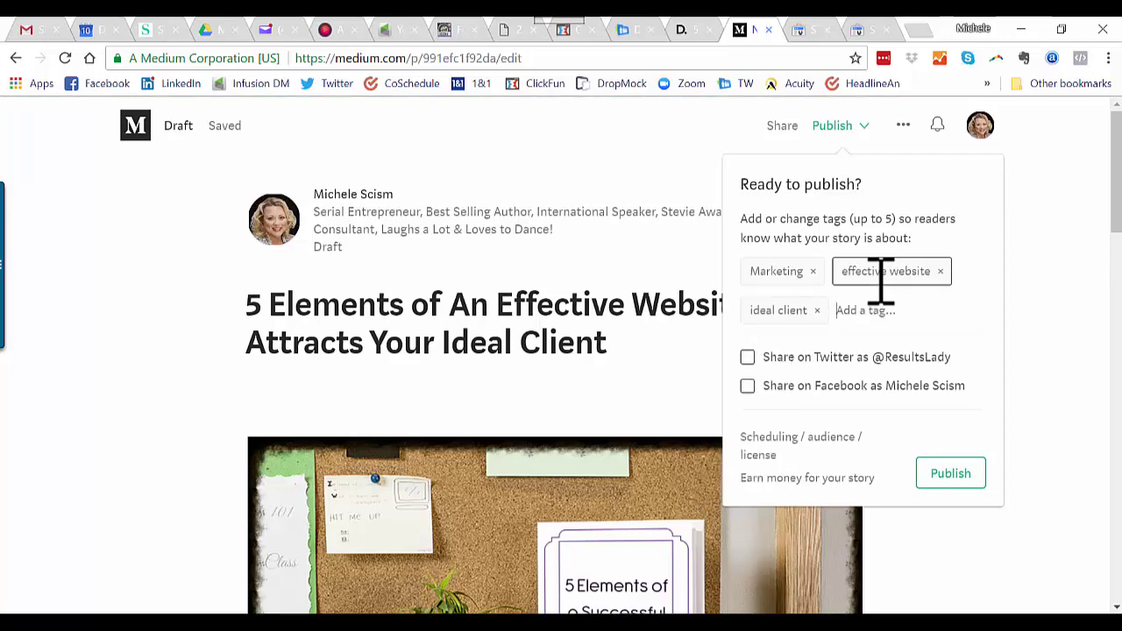
{"action": "scroll", "coordinate": [553, 395], "scroll_direction": "down", "scroll_amount": 5}
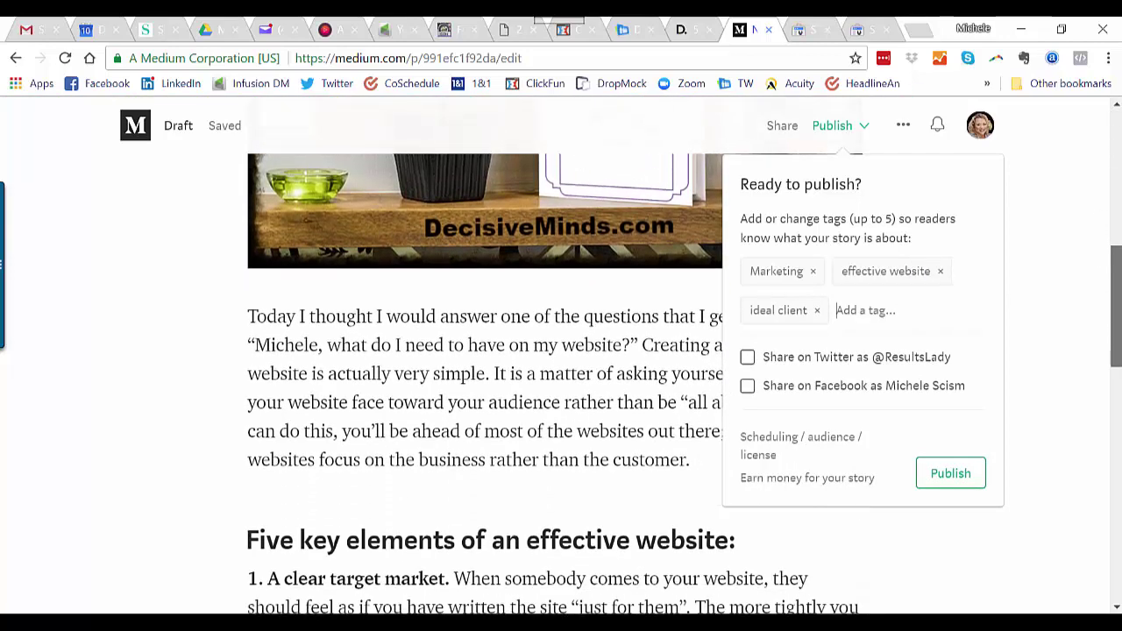
{"action": "scroll", "coordinate": [552, 395], "scroll_direction": "down", "scroll_amount": 3}
{"action": "key", "text": "Escape"}
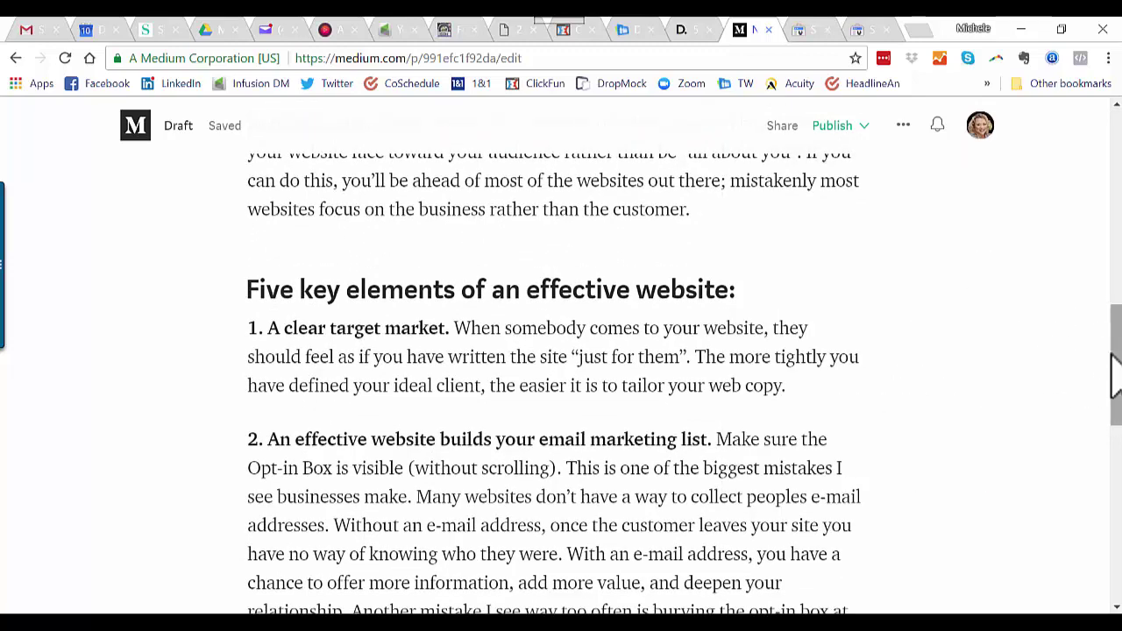
{"action": "left_click_drag", "start_coordinate": [1115, 370], "coordinate": [1104, 138]}
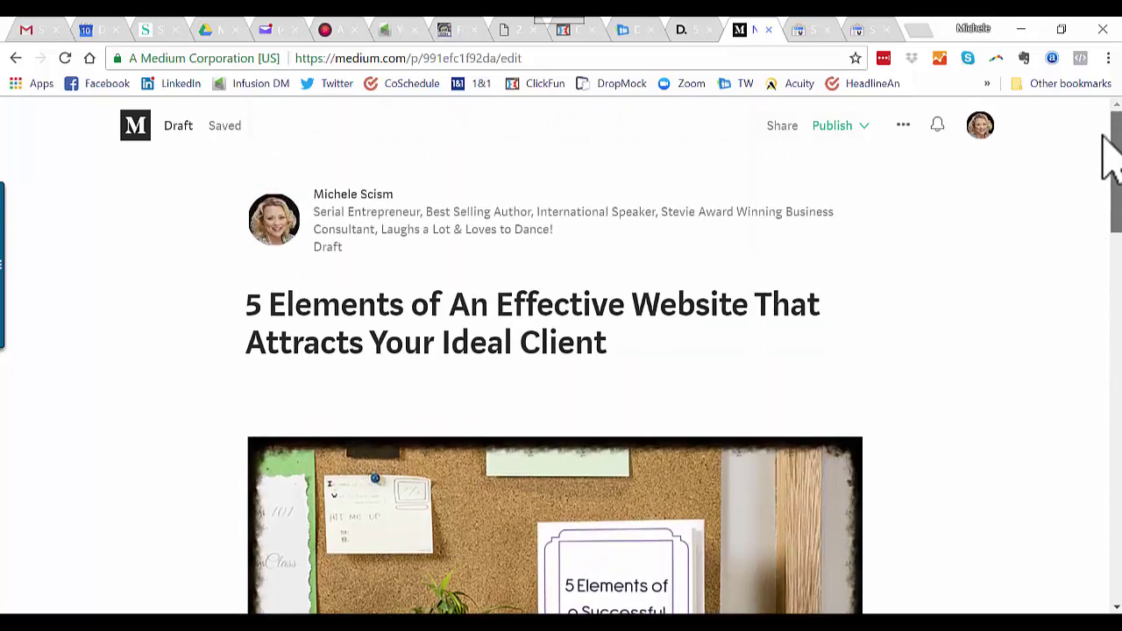
{"action": "left_click", "coordinate": [843, 129]}
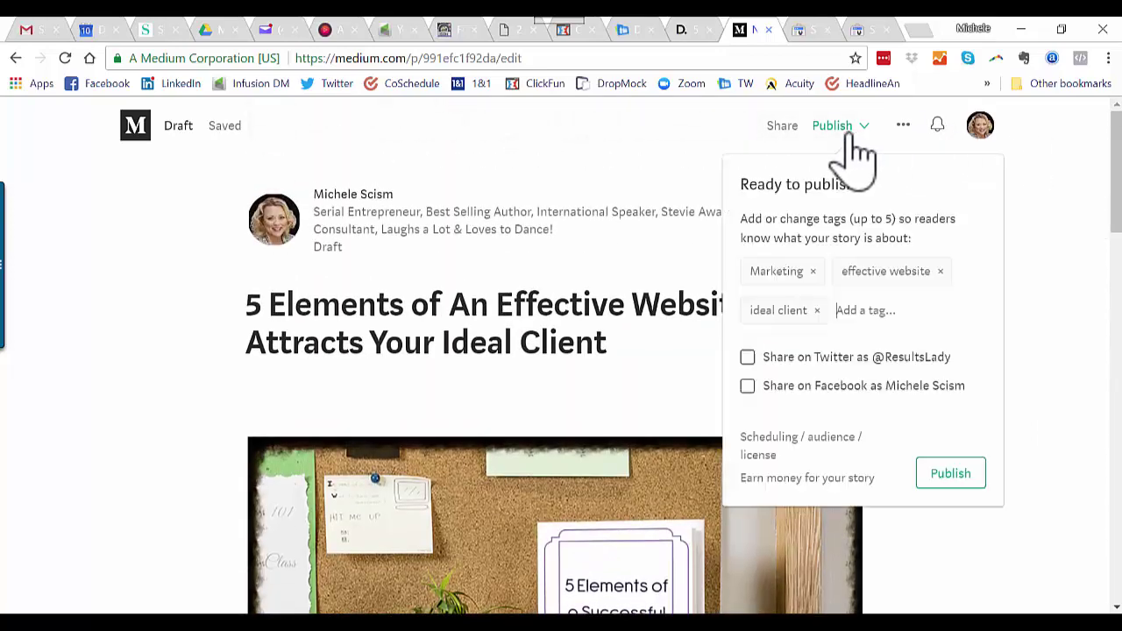
Add 'target market' as the fourth story tag
{"action": "left_click", "coordinate": [876, 310]}
{"action": "type", "text": "target market"}
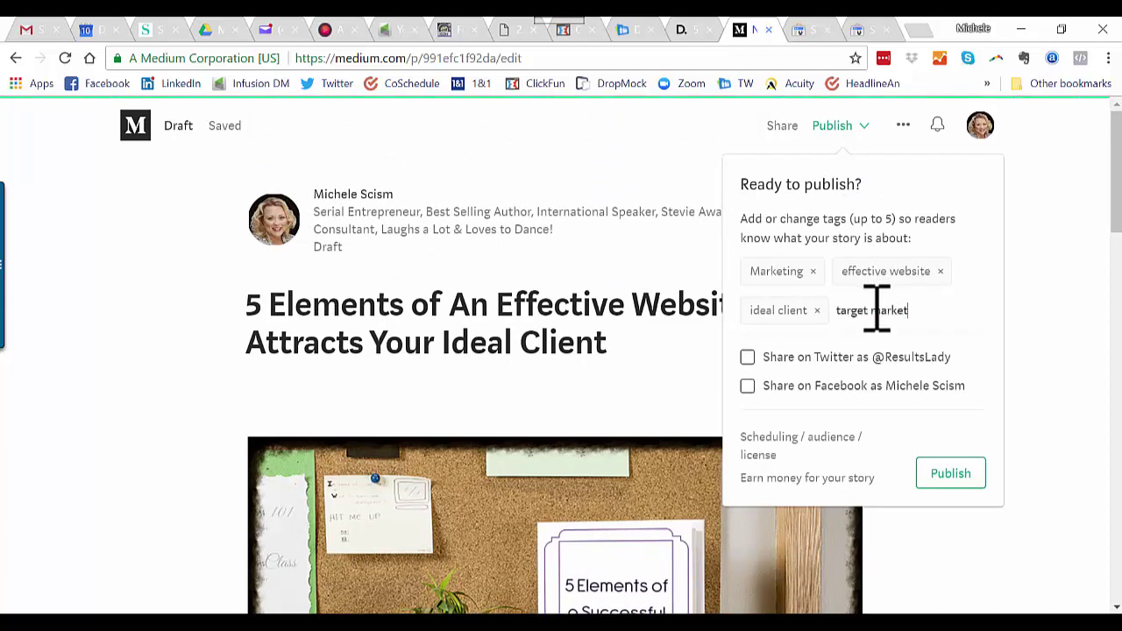
{"action": "key", "text": "Return"}
Add 'Website Design' from the tag suggestions as the fifth tag
{"action": "type", "text": "website navi"}
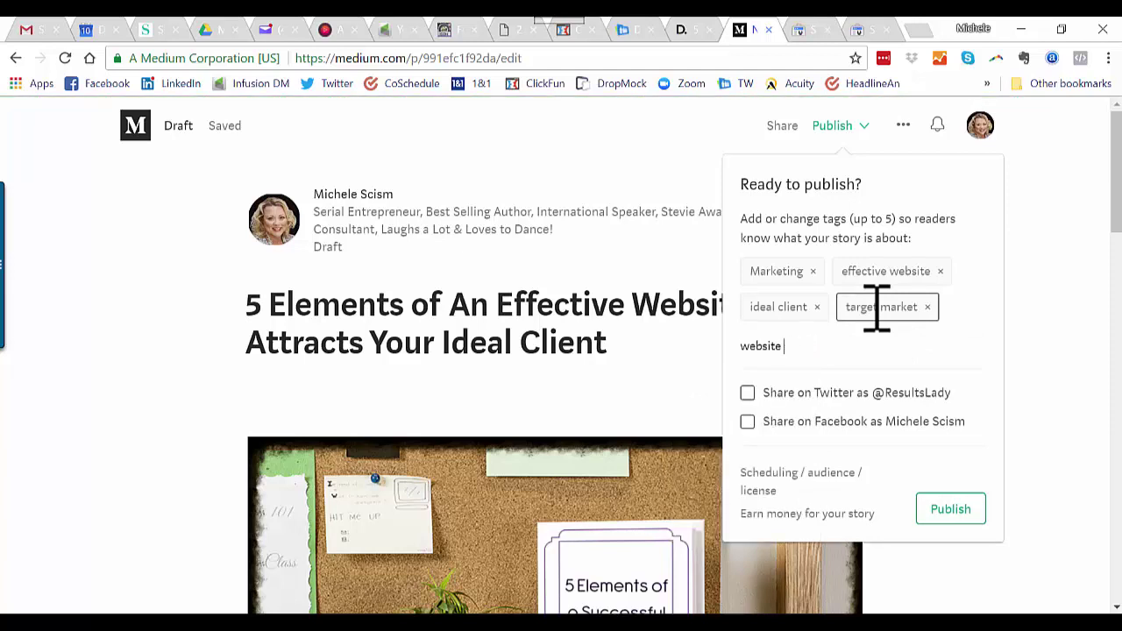
{"action": "key", "text": "BackSpace"}
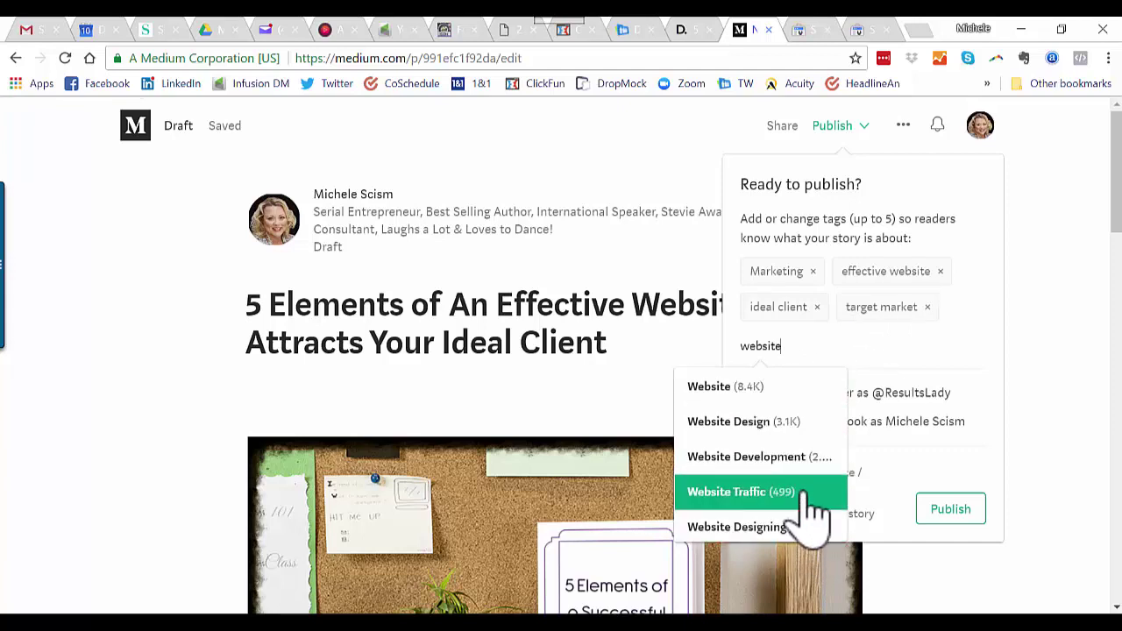
{"action": "left_click", "coordinate": [776, 399]}
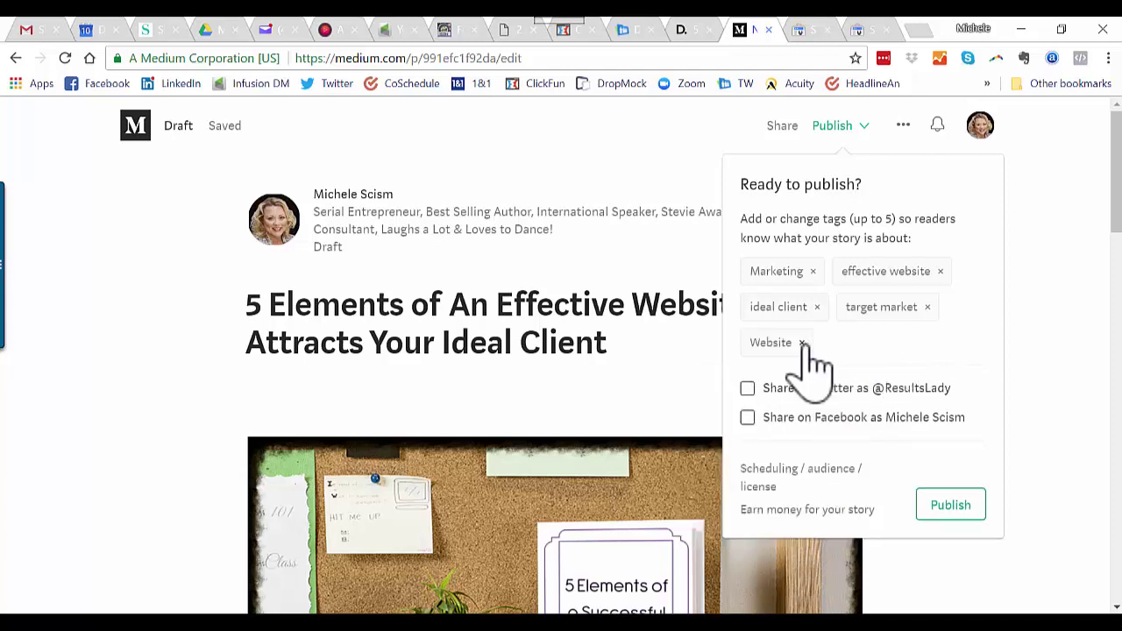
{"action": "left_click", "coordinate": [802, 343]}
{"action": "type", "text": "we"}
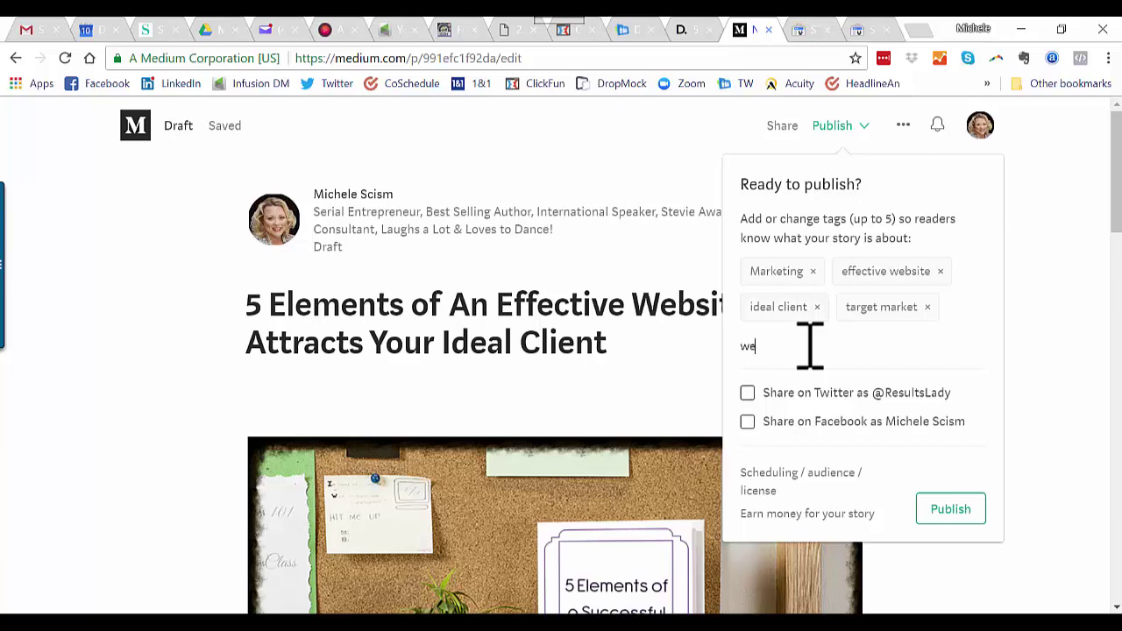
{"action": "type", "text": "bsite"}
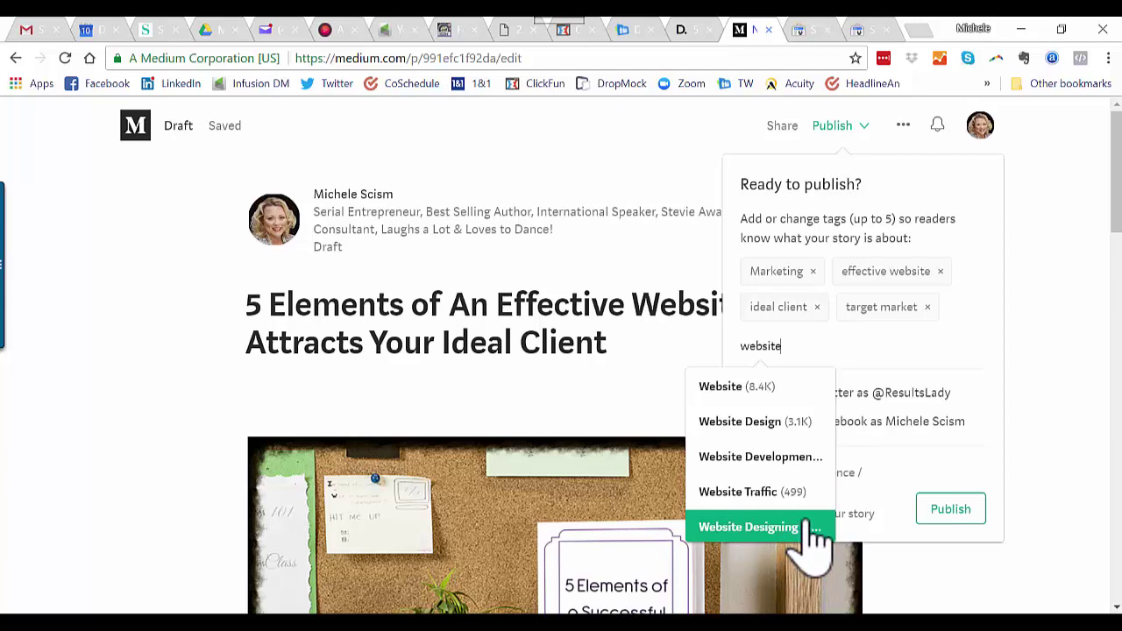
{"action": "left_click", "coordinate": [783, 422]}
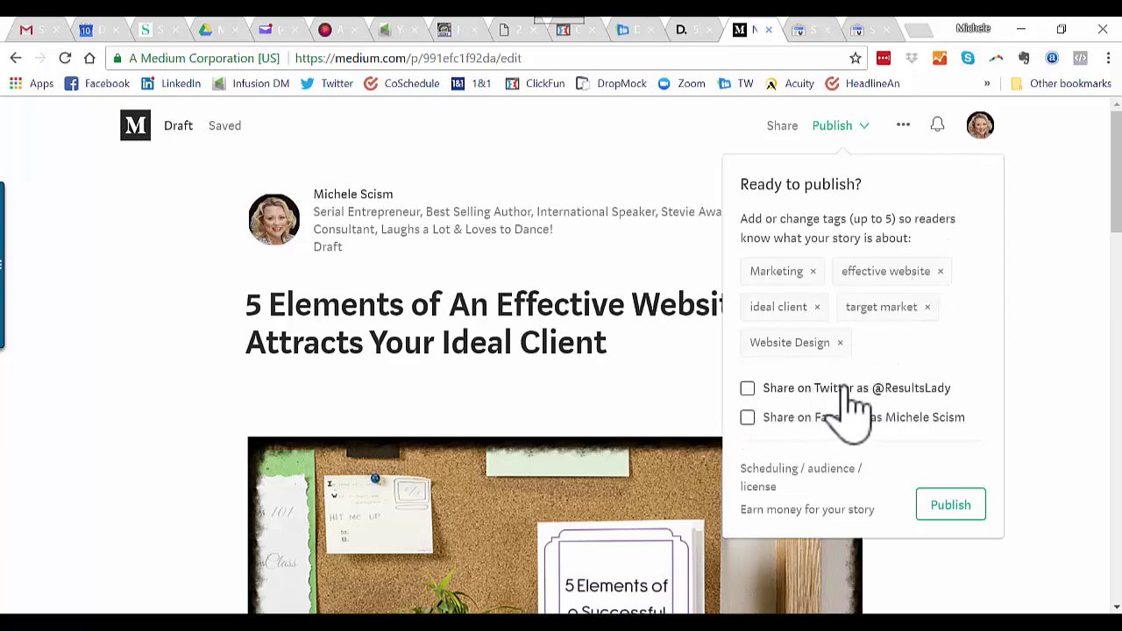
Tick Share on Twitter so both Twitter and Facebook sharing are on, then reopen the Publish panel
{"action": "left_click", "coordinate": [747, 389]}
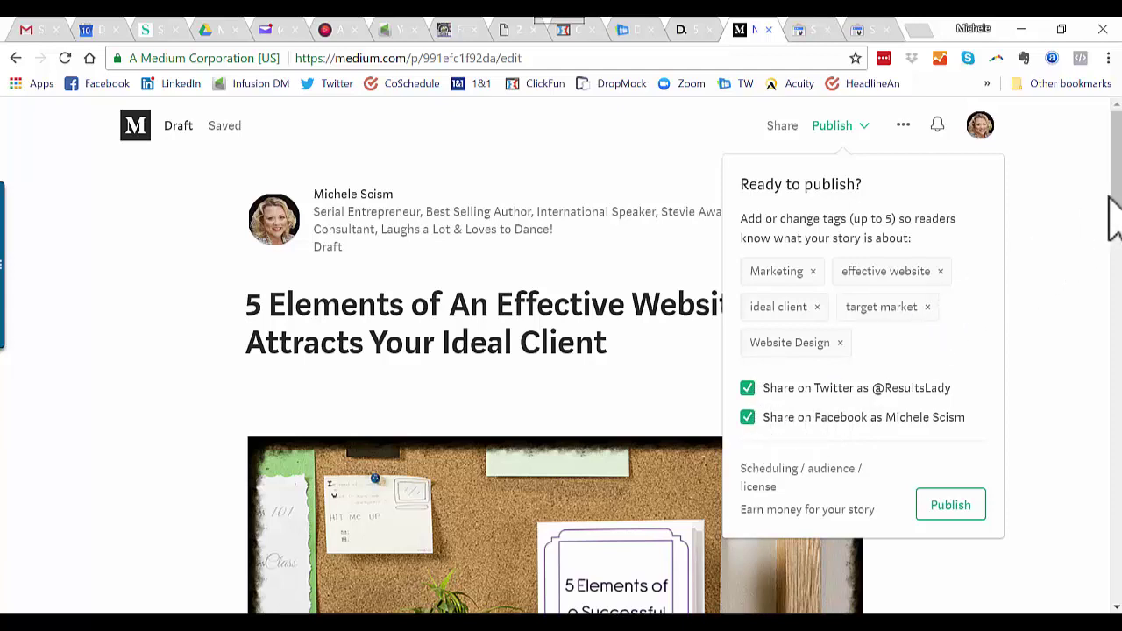
{"action": "left_click", "coordinate": [1065, 263]}
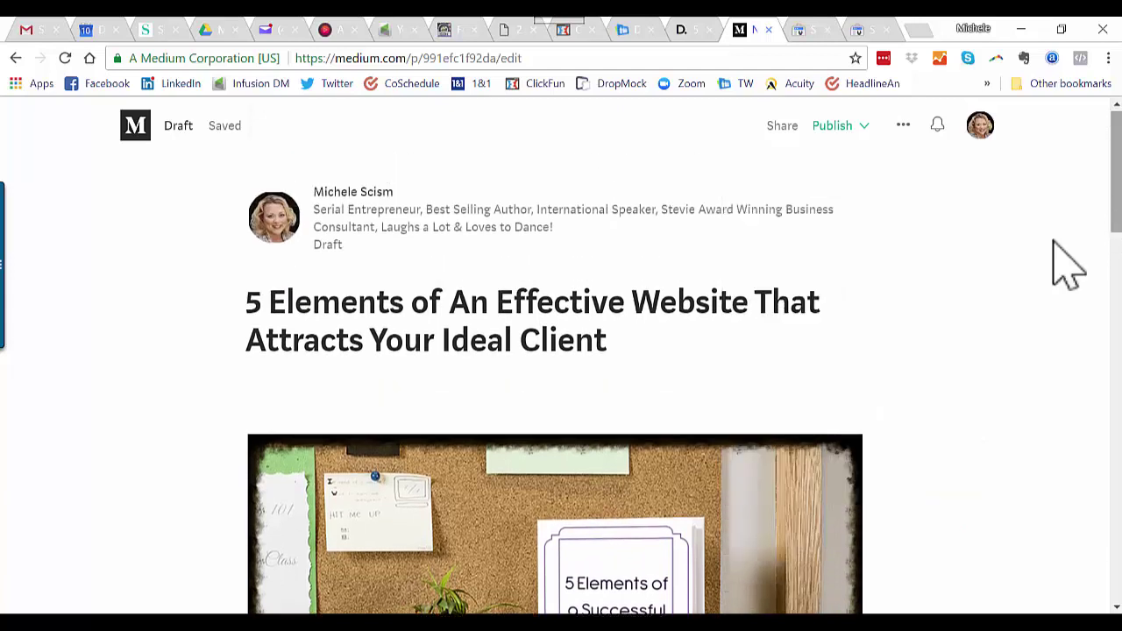
{"action": "left_click", "coordinate": [854, 127]}
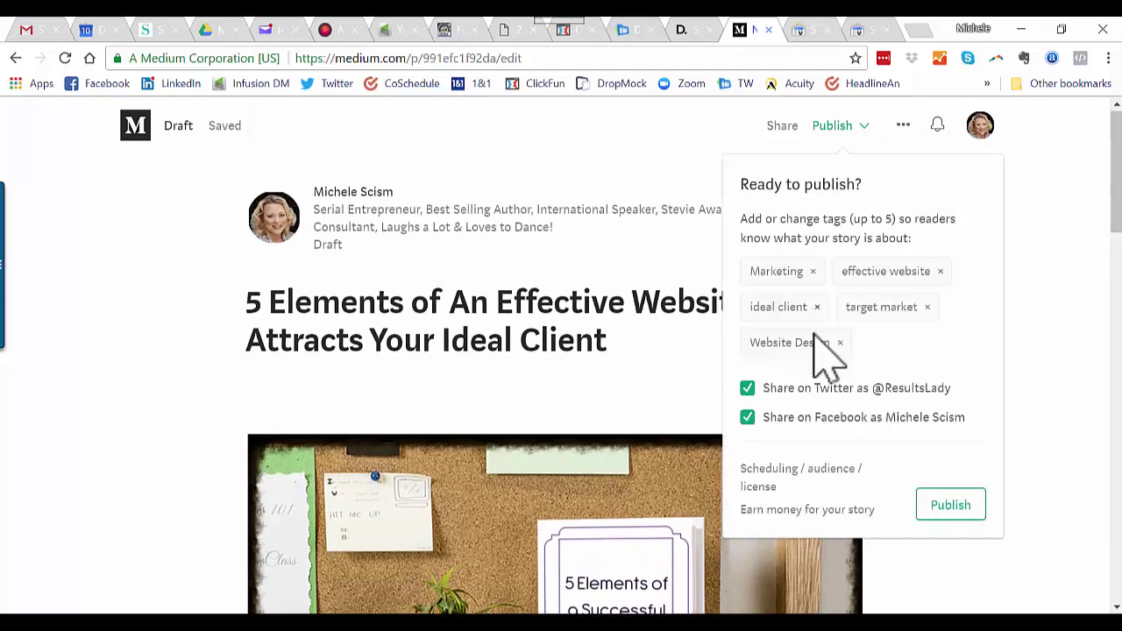
Set the story to be scheduled for 04/10/2018 at 01:08 PM and save
{"action": "left_click", "coordinate": [784, 487]}
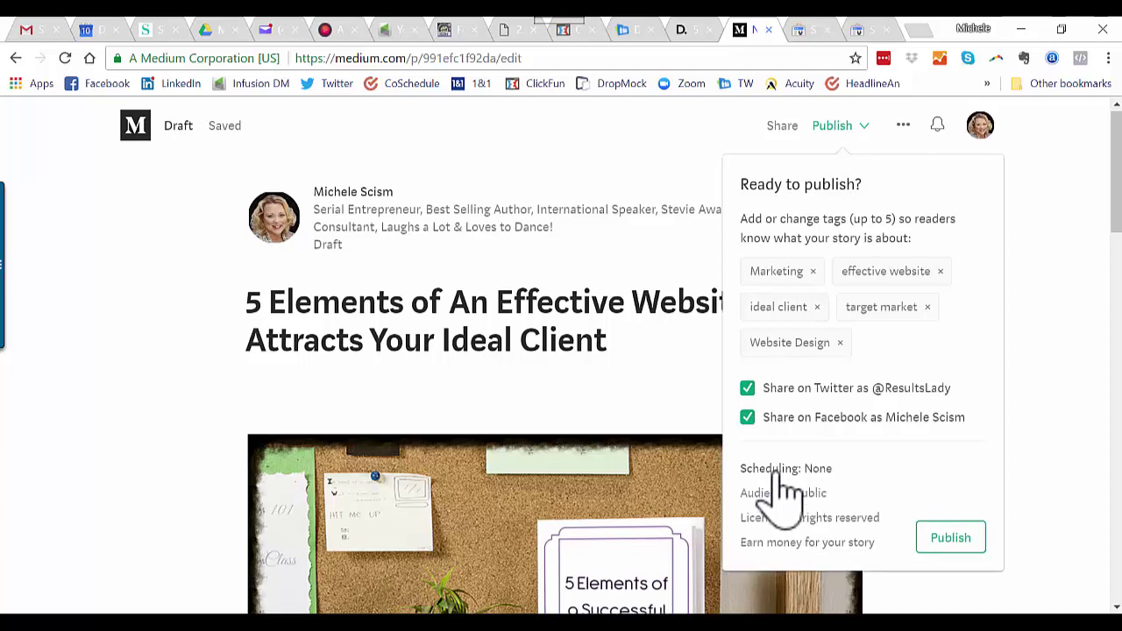
{"action": "left_click", "coordinate": [817, 471]}
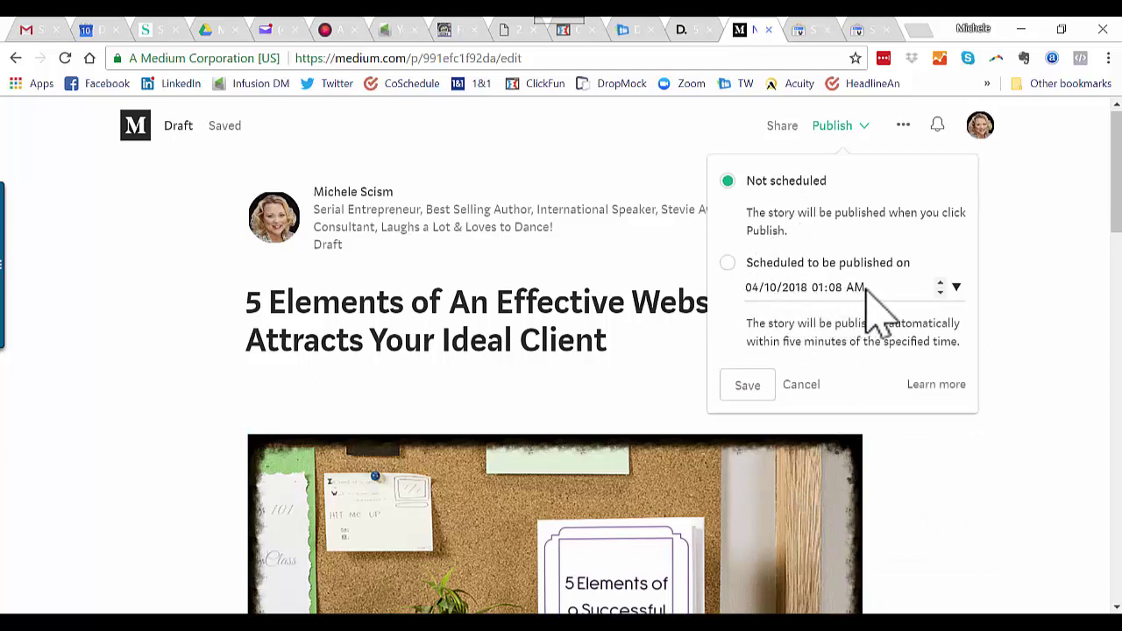
{"action": "left_click", "coordinate": [726, 262]}
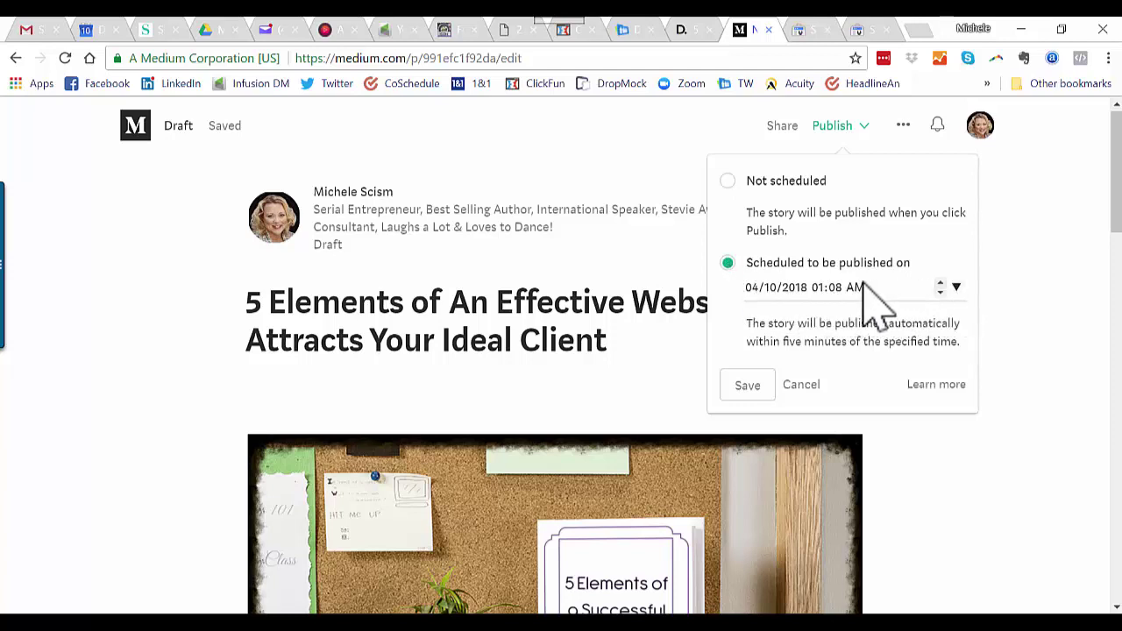
{"action": "left_click", "coordinate": [828, 289]}
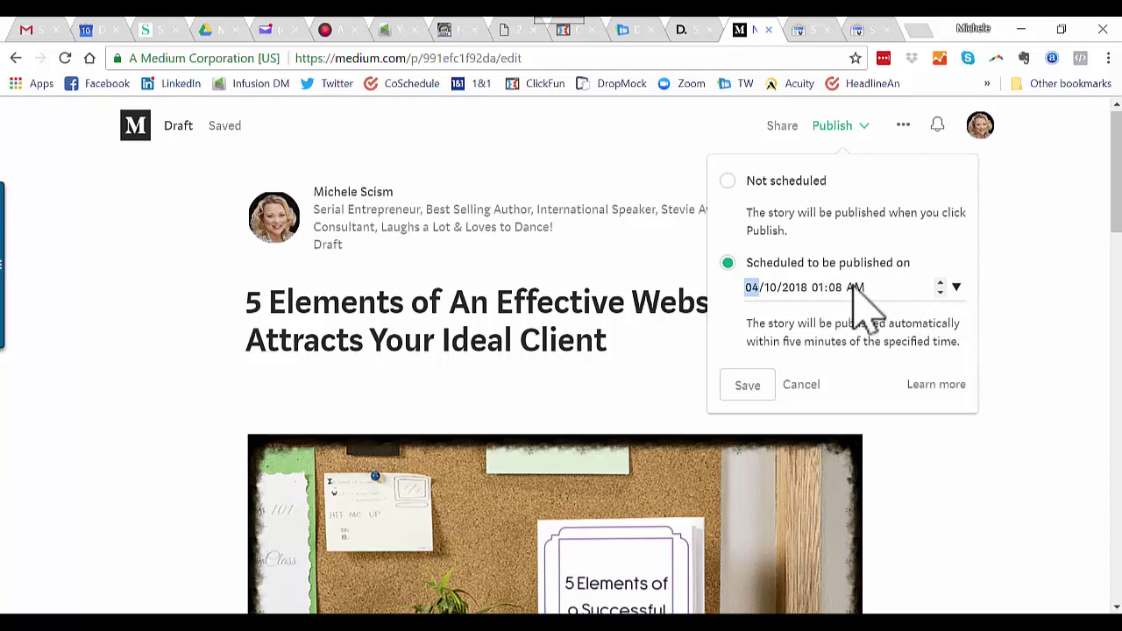
{"action": "left_click", "coordinate": [863, 290]}
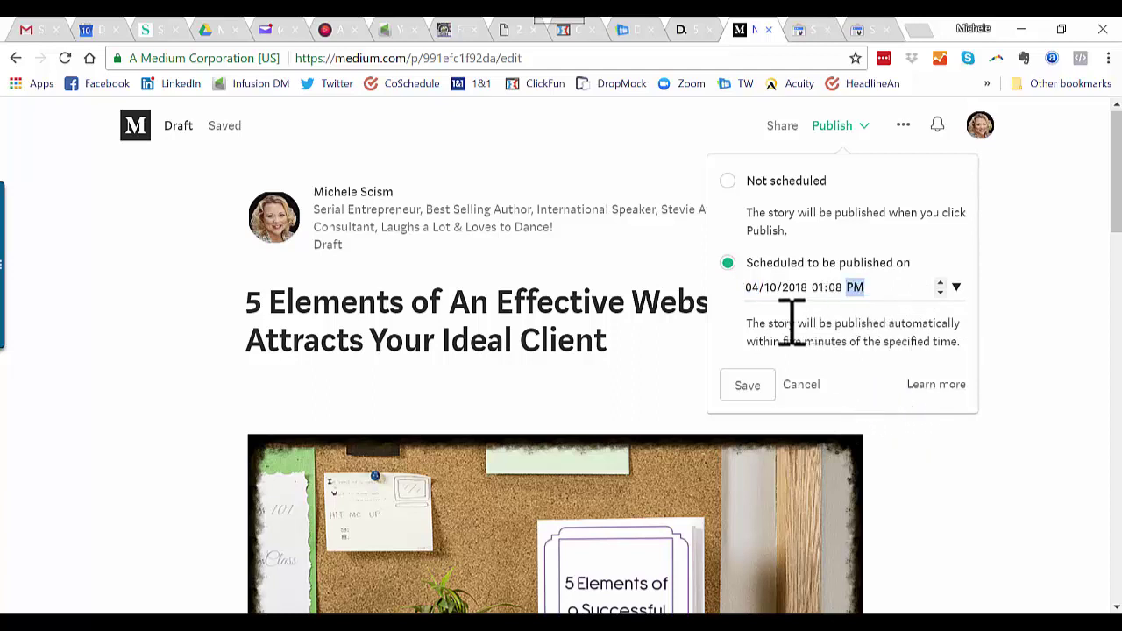
{"action": "left_click", "coordinate": [747, 390]}
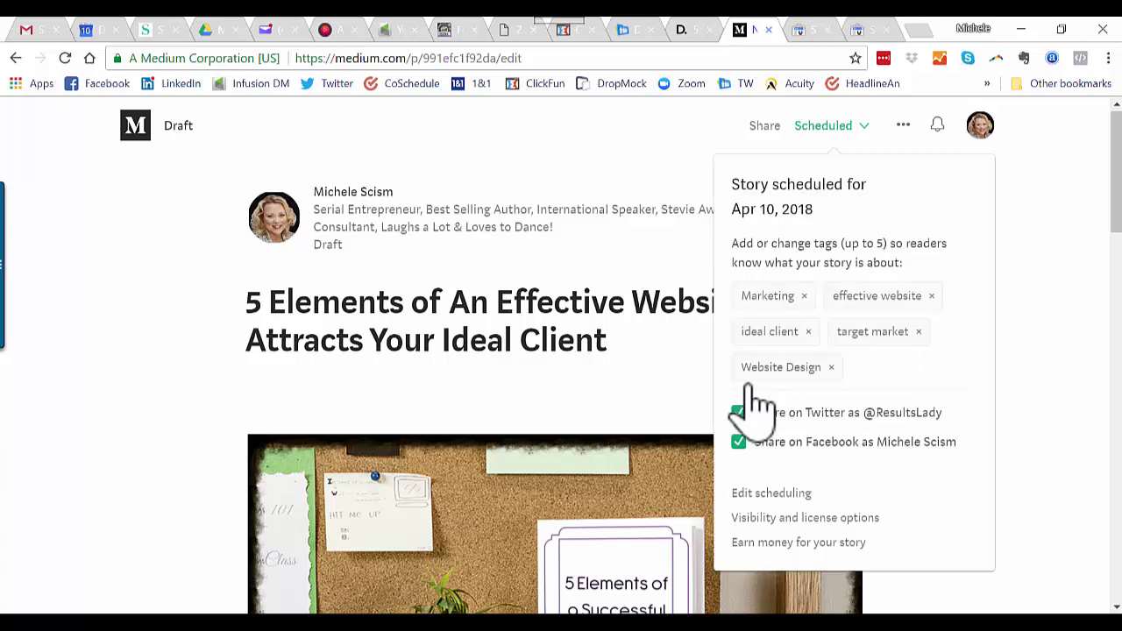
Open the 'Earn money for your story' Partner Program page from the Scheduled panel
{"action": "left_click", "coordinate": [819, 518]}
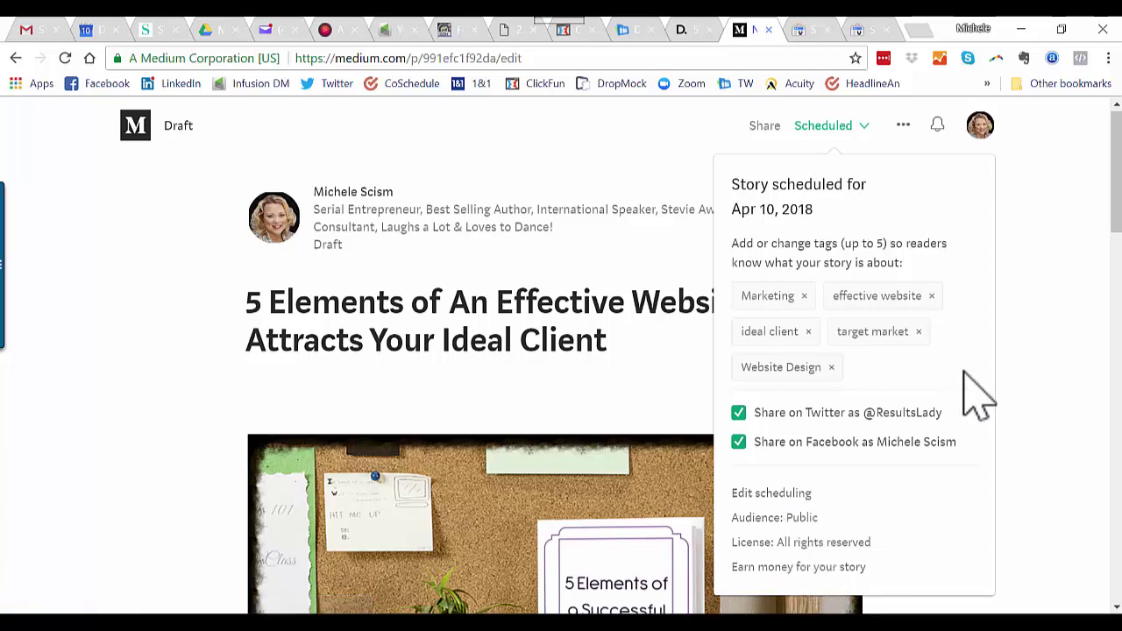
{"action": "scroll", "coordinate": [921, 483], "scroll_direction": "down", "scroll_amount": 1}
{"action": "left_click", "coordinate": [807, 410]}
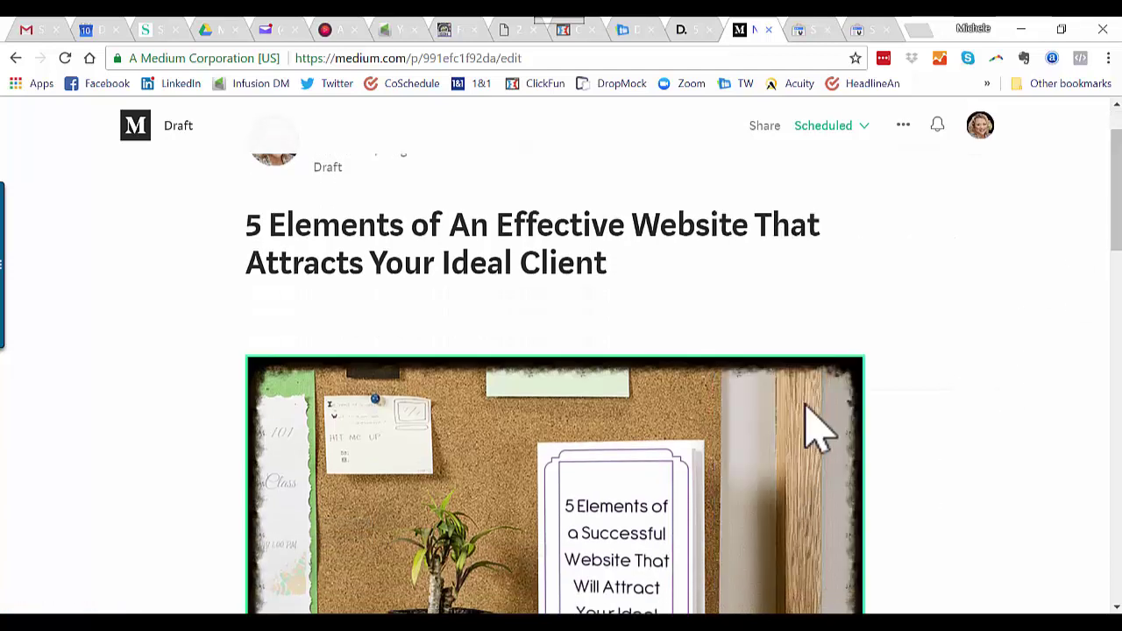
{"action": "left_click", "coordinate": [824, 128]}
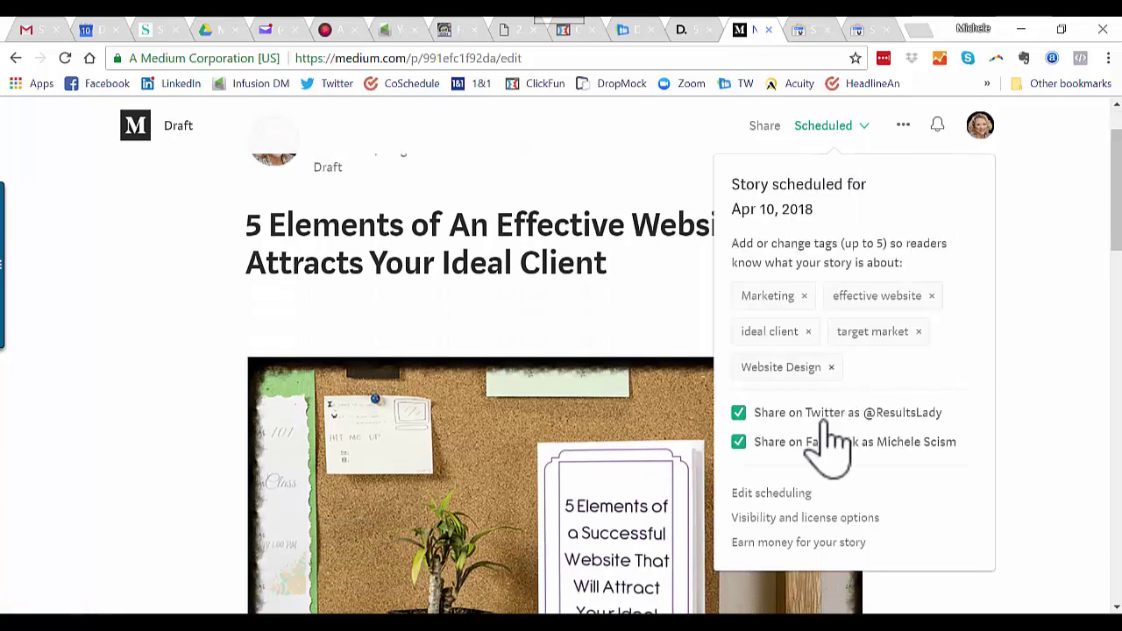
{"action": "left_click", "coordinate": [826, 541]}
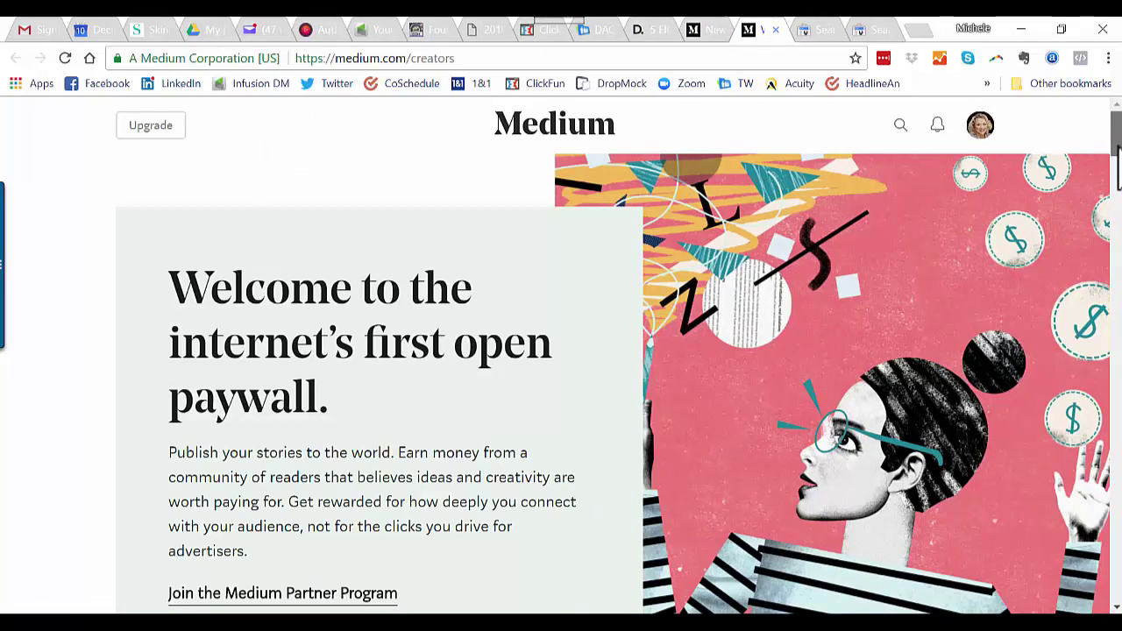
Close the Partner Program tab to return to the scheduled draft
{"action": "scroll", "coordinate": [1116, 167], "scroll_direction": "down", "scroll_amount": 5}
{"action": "left_click", "coordinate": [775, 30]}
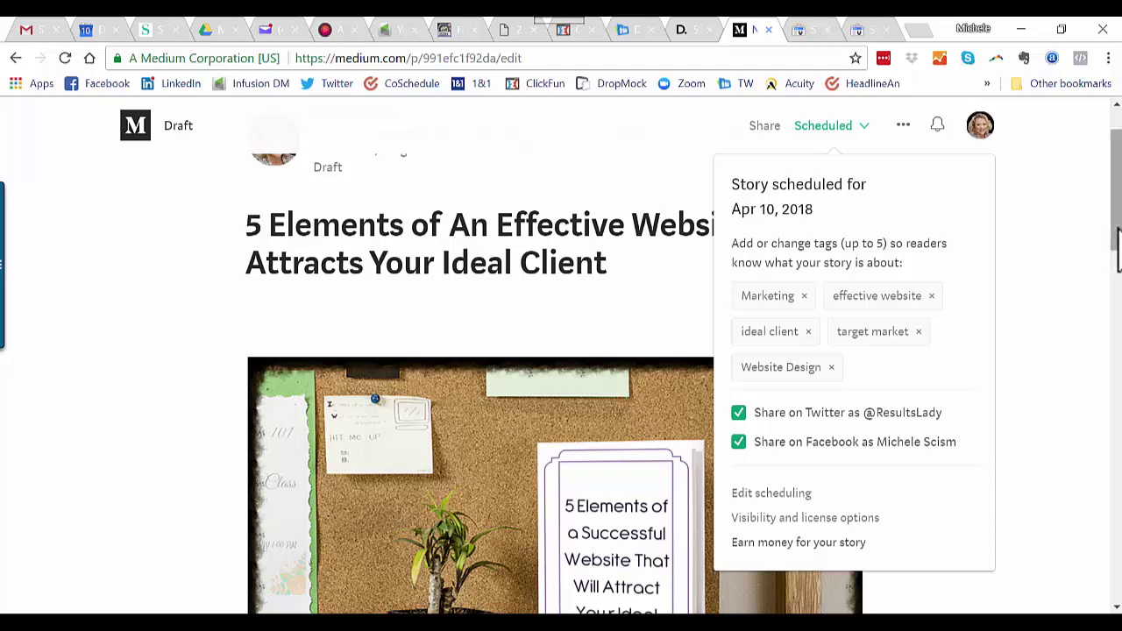
Close the Scheduled panel and go to Stories from the avatar menu
{"action": "left_click", "coordinate": [1037, 362]}
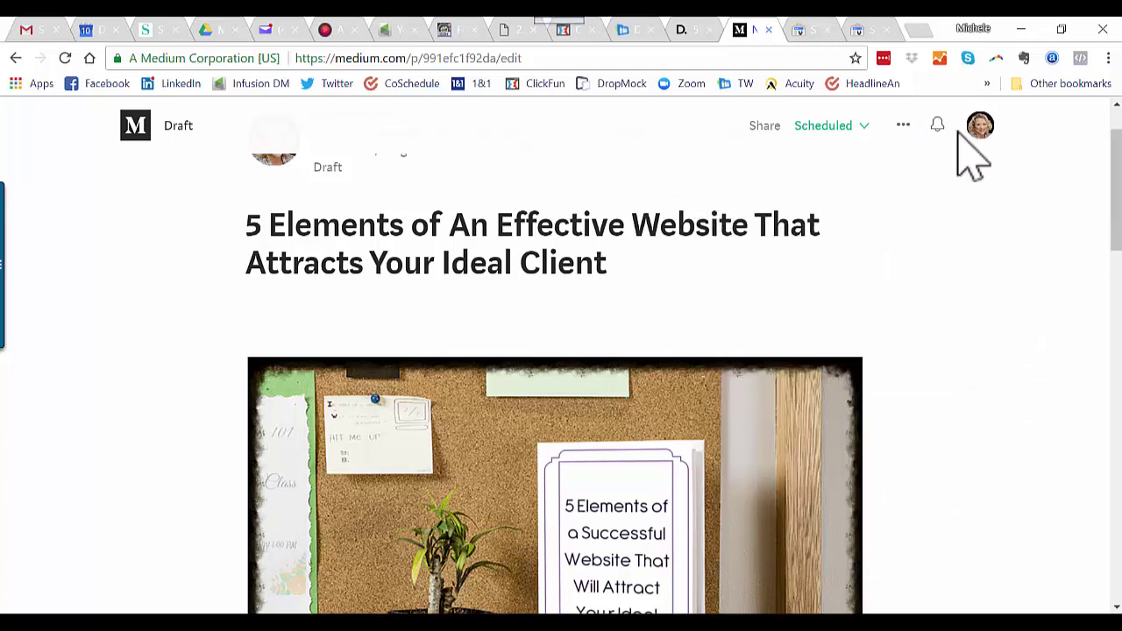
{"action": "scroll", "coordinate": [1108, 193], "scroll_direction": "up", "scroll_amount": 1}
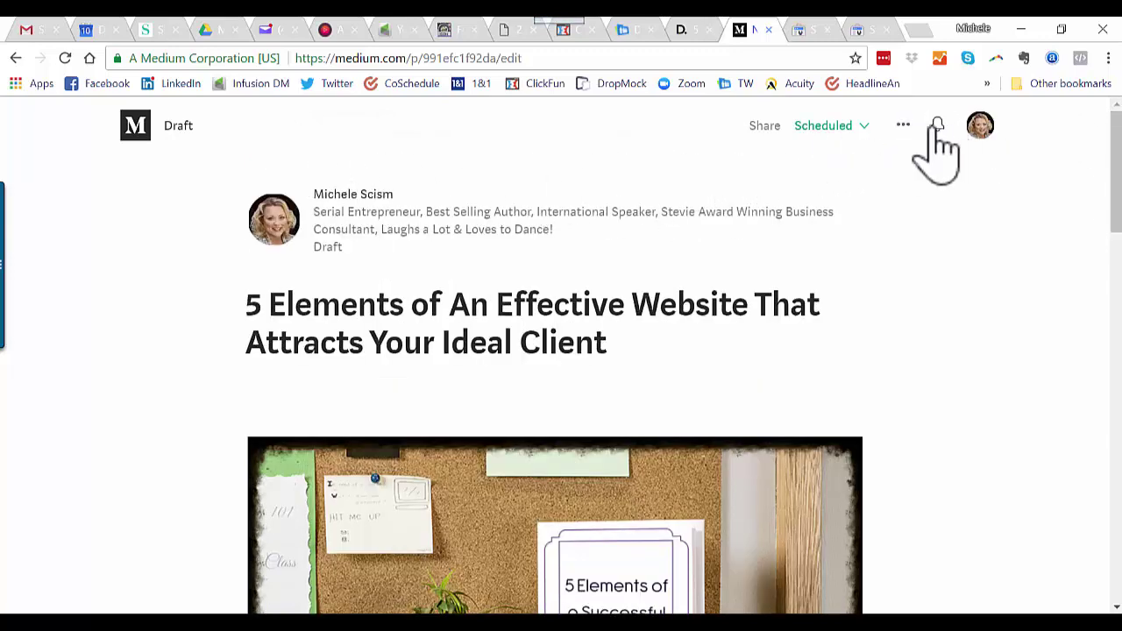
{"action": "left_click", "coordinate": [903, 127]}
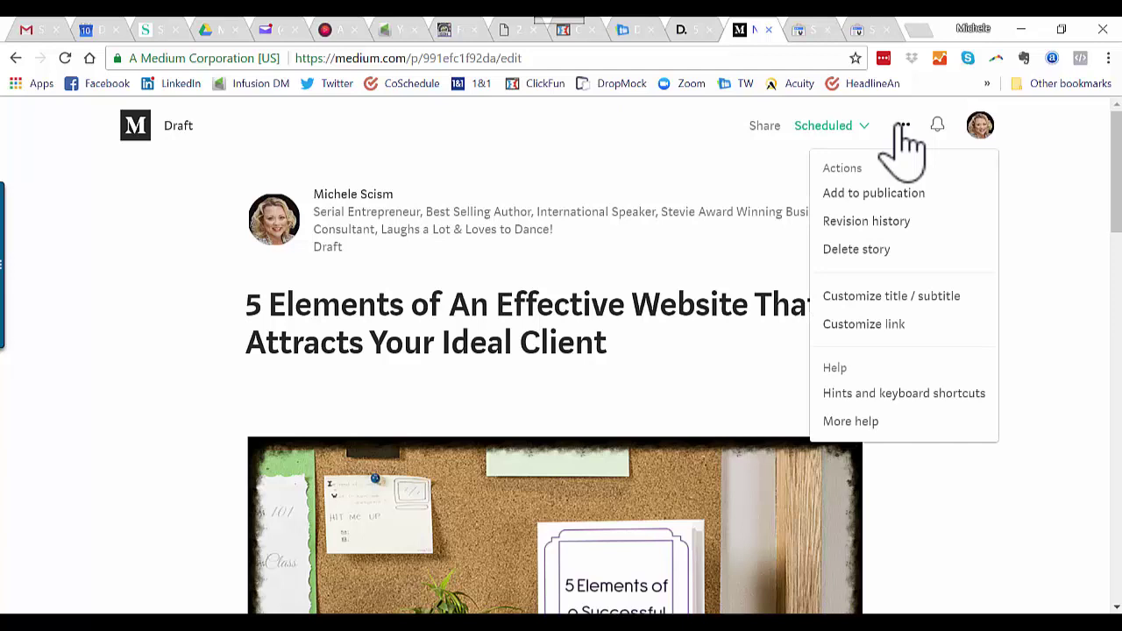
{"action": "left_click", "coordinate": [903, 127]}
{"action": "left_click", "coordinate": [980, 127]}
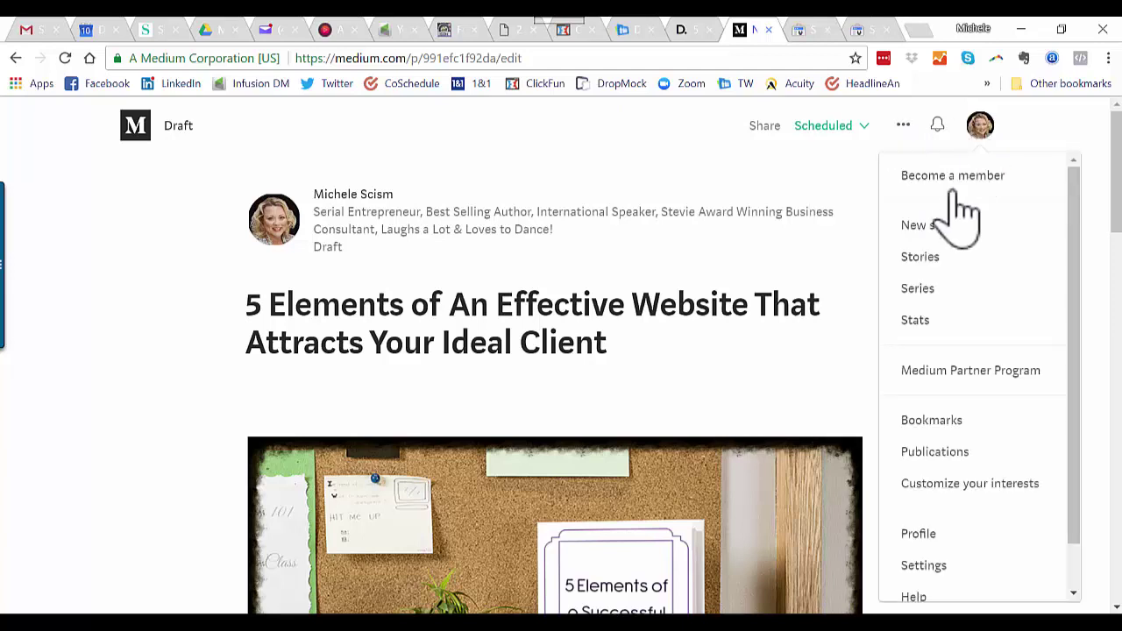
{"action": "left_click", "coordinate": [920, 259]}
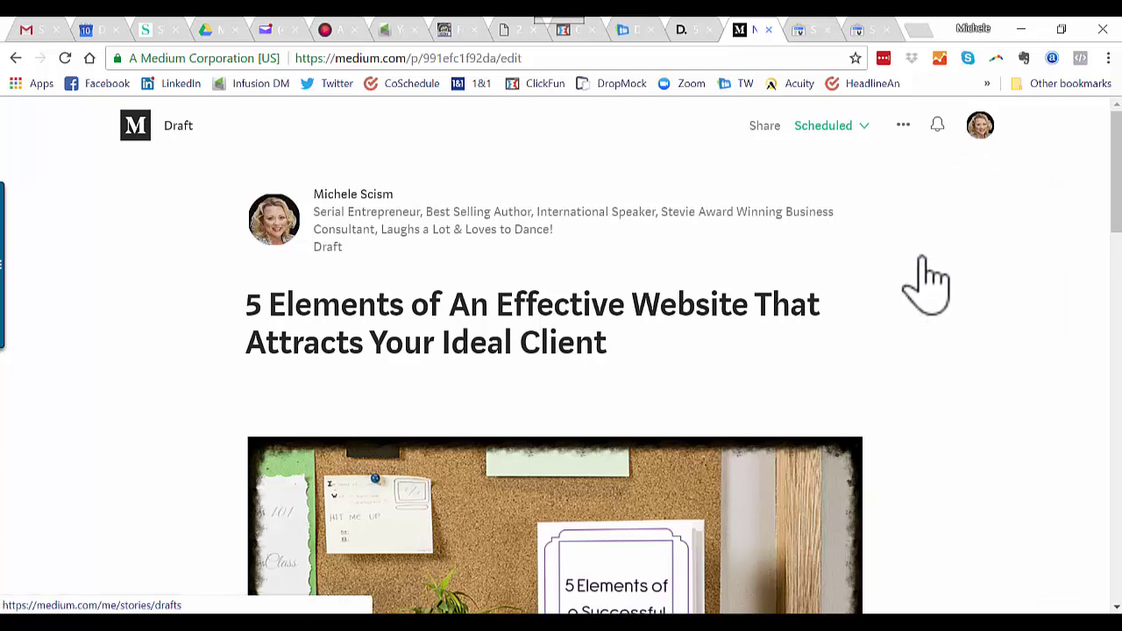